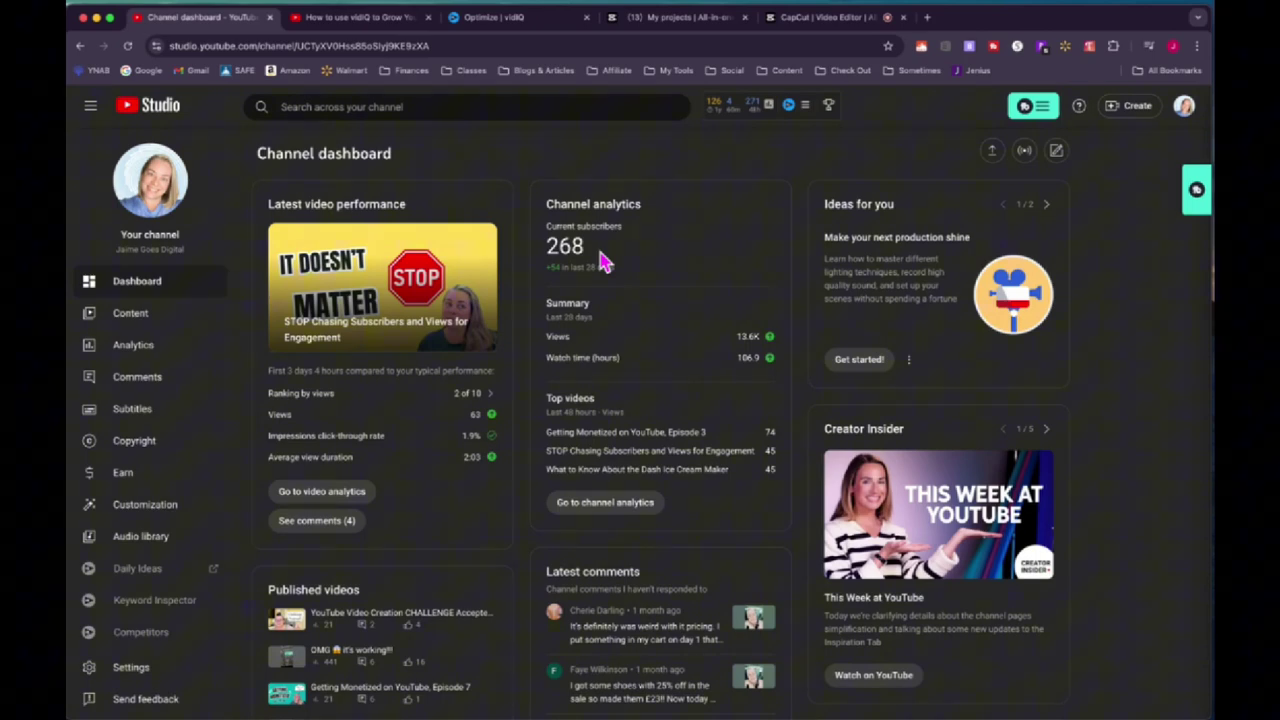
Open channel analytics limited to the last 7 days (1,373 views).
{"action": "left_click", "coordinate": [138, 358]}
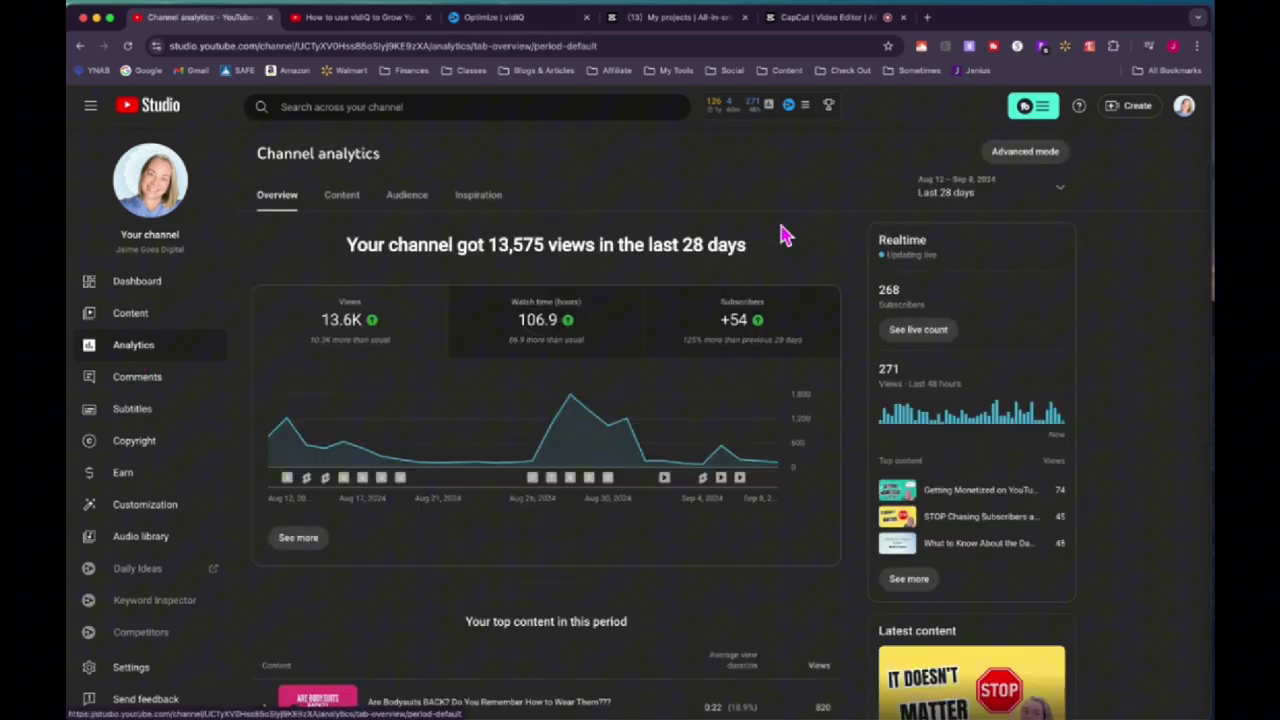
{"action": "left_click", "coordinate": [1055, 193]}
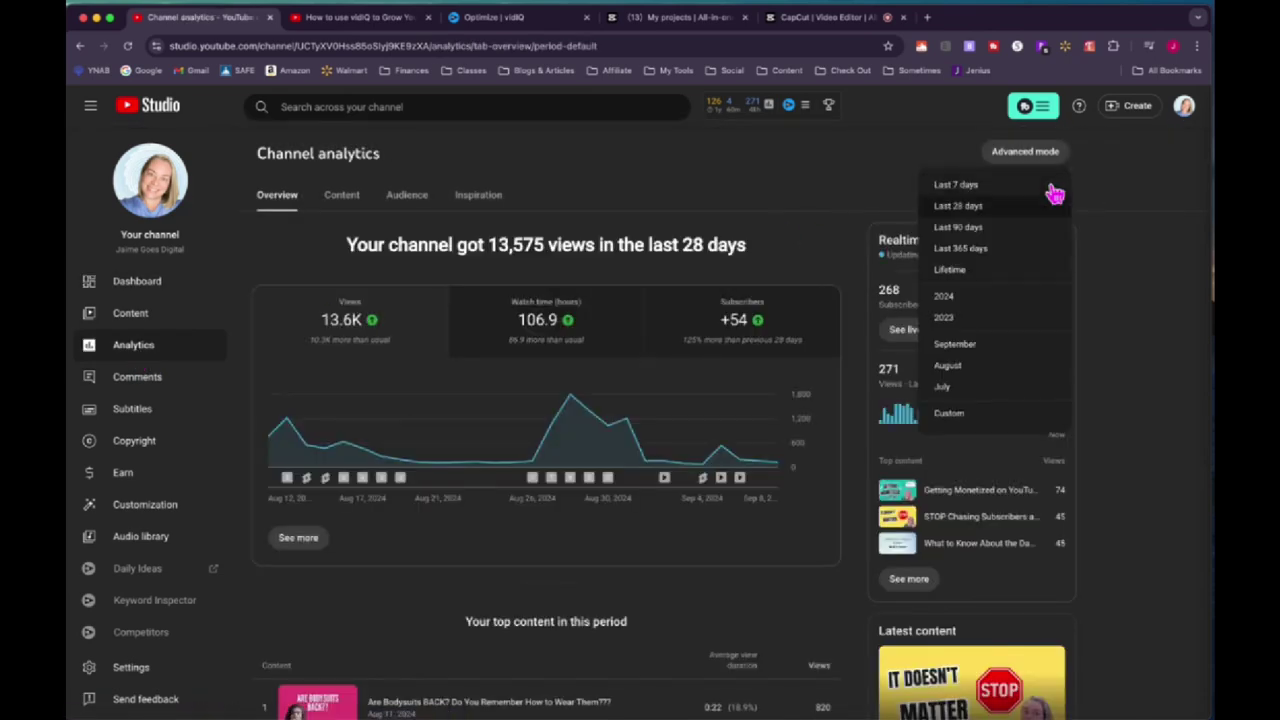
{"action": "left_click", "coordinate": [960, 186]}
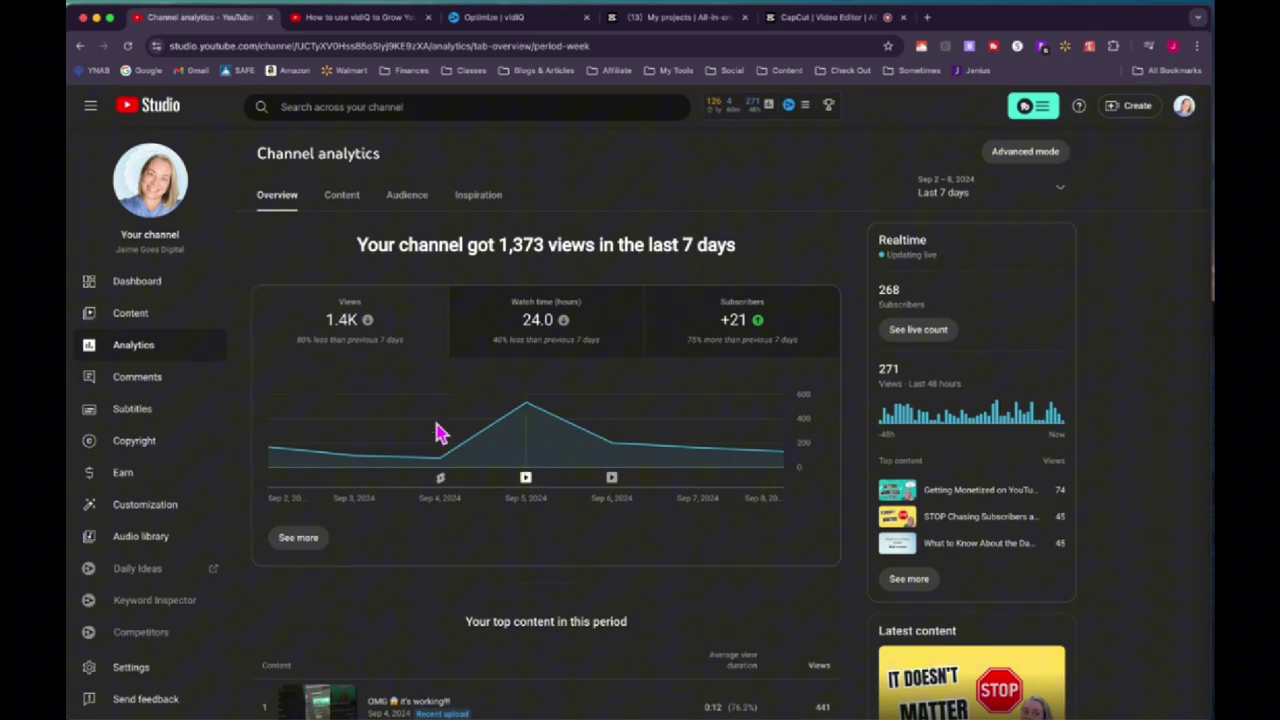
Chart the week's watch time (24.0 hours) and subscribers gained (+21).
{"action": "mouse_move", "coordinate": [368, 324]}
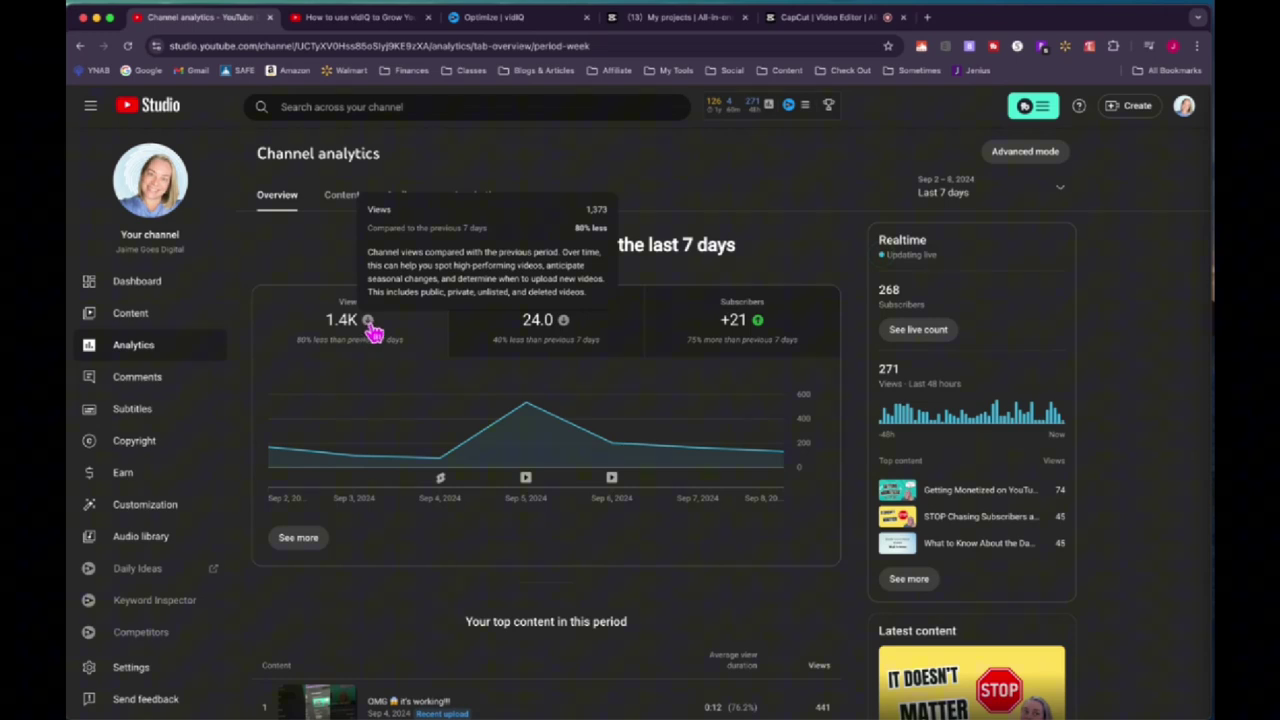
{"action": "left_click", "coordinate": [597, 323]}
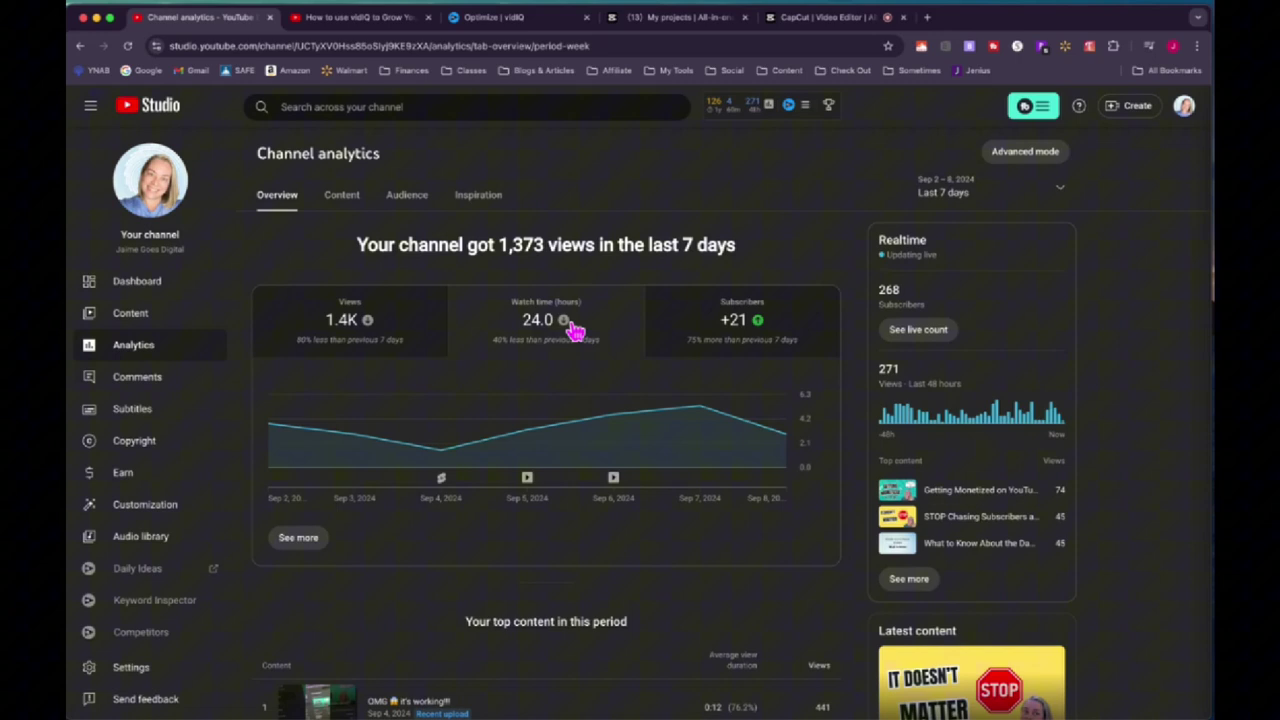
{"action": "left_click", "coordinate": [725, 343]}
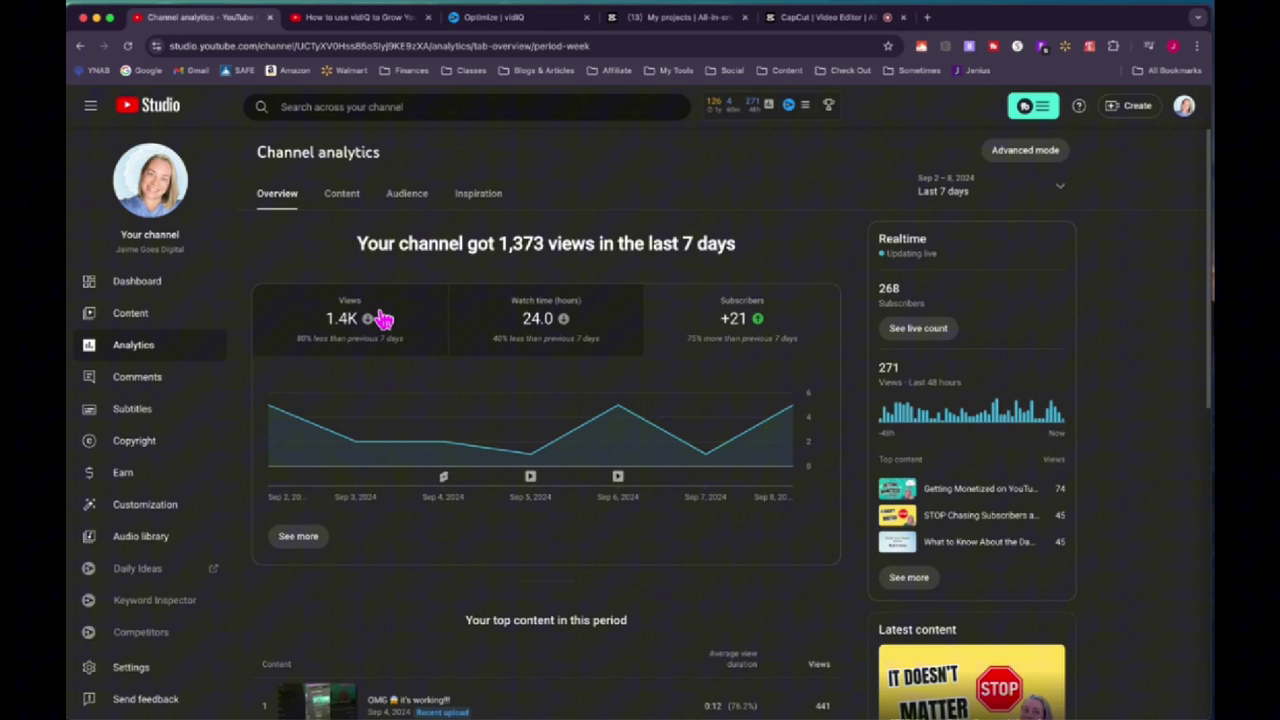
Chart weekly views and check top content, led by 'OMG it's working!!' with 441 views.
{"action": "scroll", "coordinate": [383, 318], "scroll_direction": "down", "scroll_amount": 1}
{"action": "left_click", "coordinate": [383, 318]}
{"action": "scroll", "coordinate": [380, 320], "scroll_direction": "down", "scroll_amount": 1}
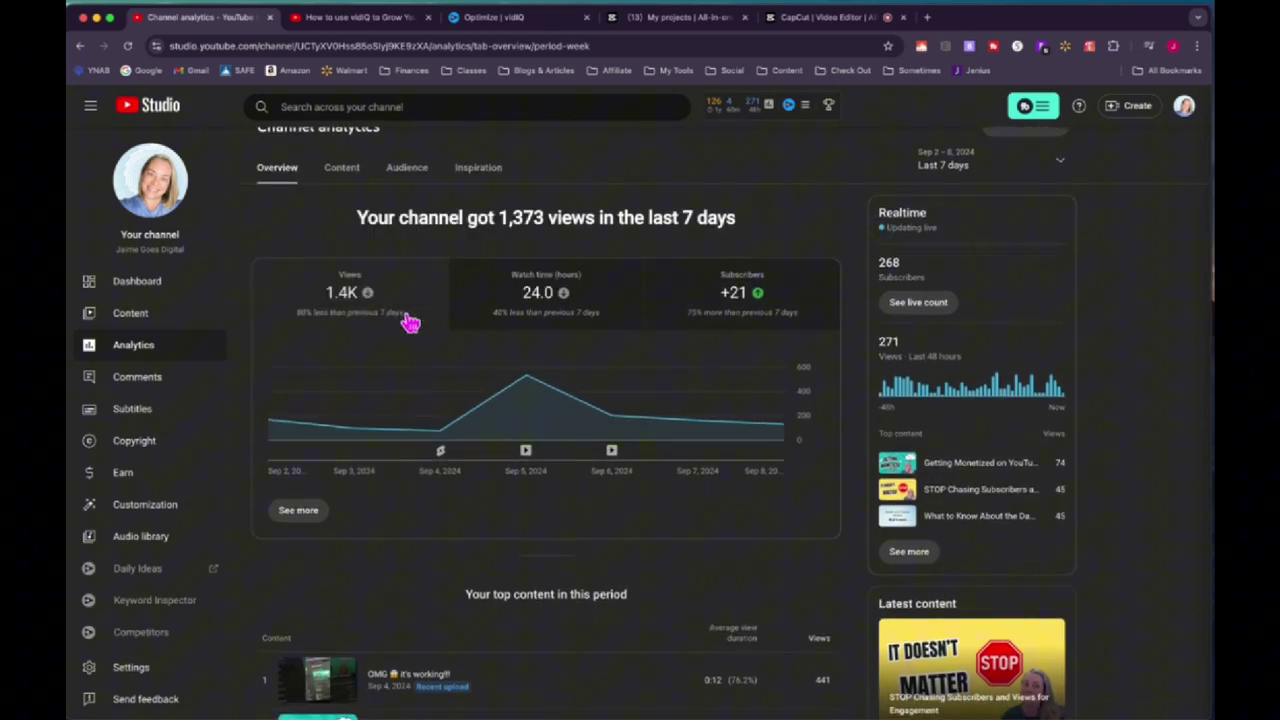
{"action": "scroll", "coordinate": [517, 394], "scroll_direction": "down", "scroll_amount": 5}
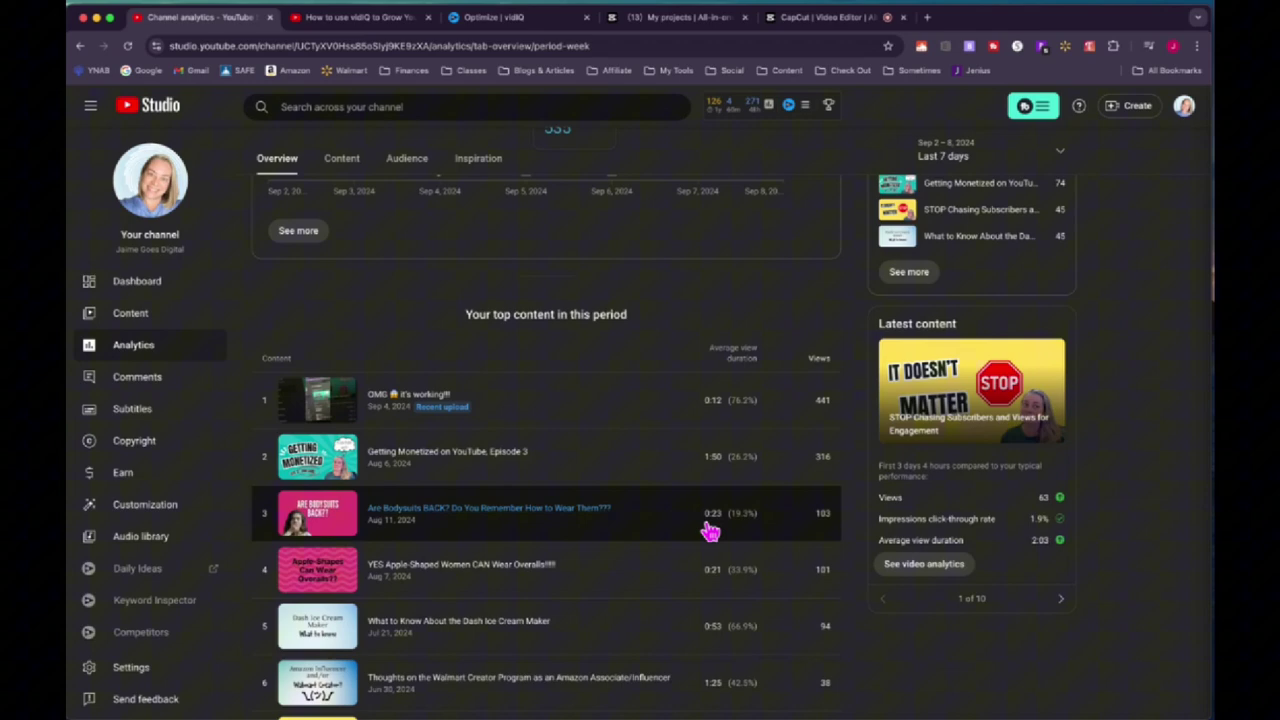
{"action": "scroll", "coordinate": [709, 529], "scroll_direction": "down", "scroll_amount": 4}
{"action": "scroll", "coordinate": [709, 529], "scroll_direction": "up", "scroll_amount": 5}
{"action": "scroll", "coordinate": [709, 531], "scroll_direction": "up", "scroll_amount": 2}
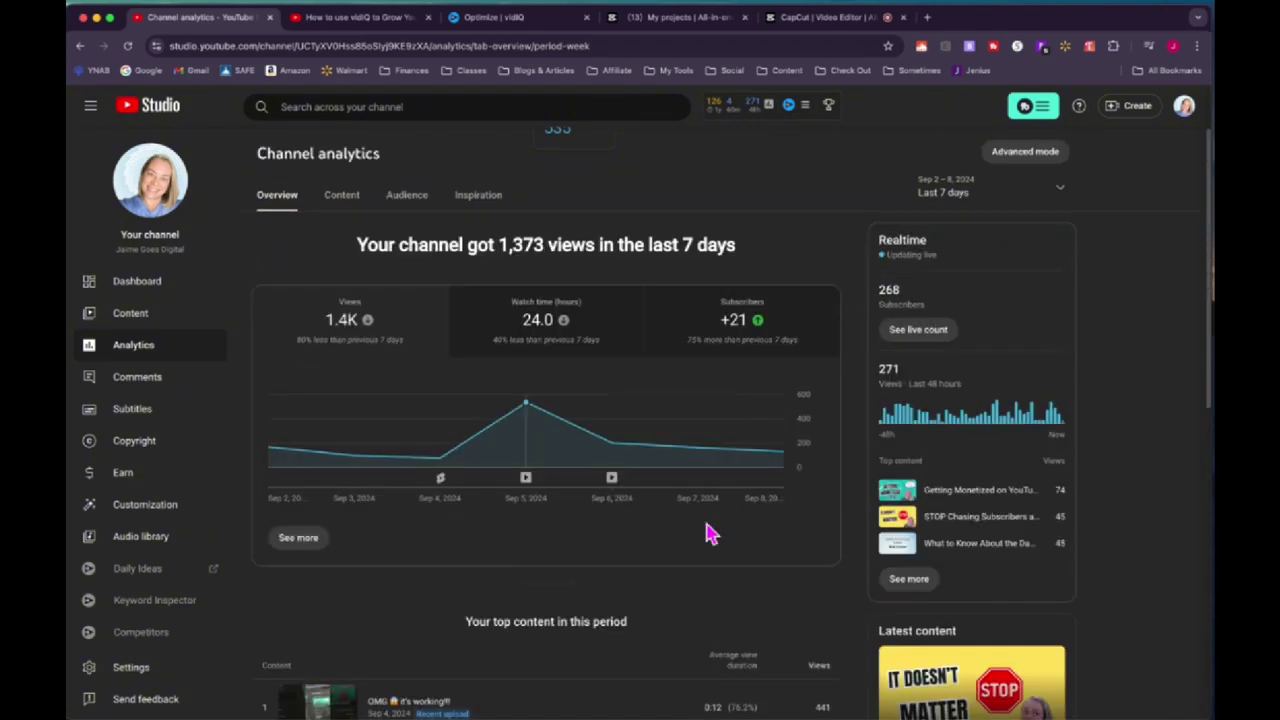
Show the 21 weekly subscribers by source in Advanced mode: 11 watch page, 4 channel page.
{"action": "left_click", "coordinate": [1040, 155]}
{"action": "left_click", "coordinate": [754, 218]}
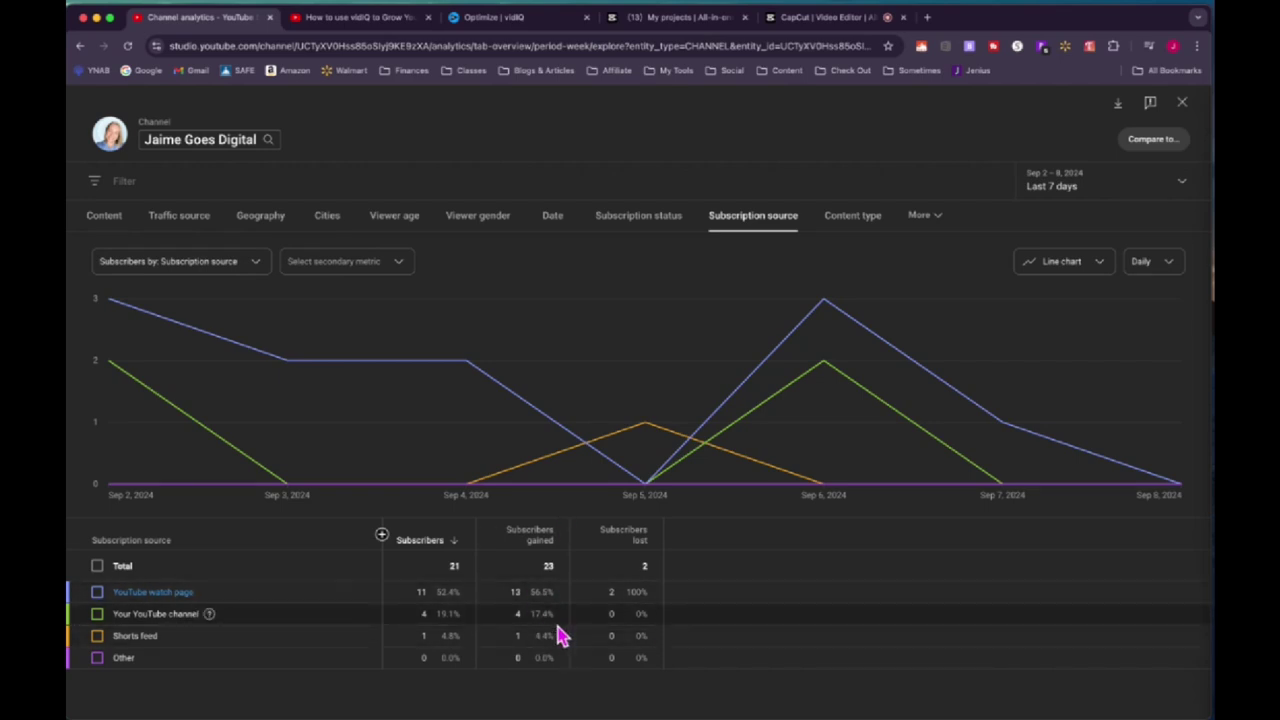
Break subscribers down by video: 'Getting Monetized on YouTube, Episode 3' brought 11, Episode 4 brought 2.
{"action": "left_click", "coordinate": [104, 218]}
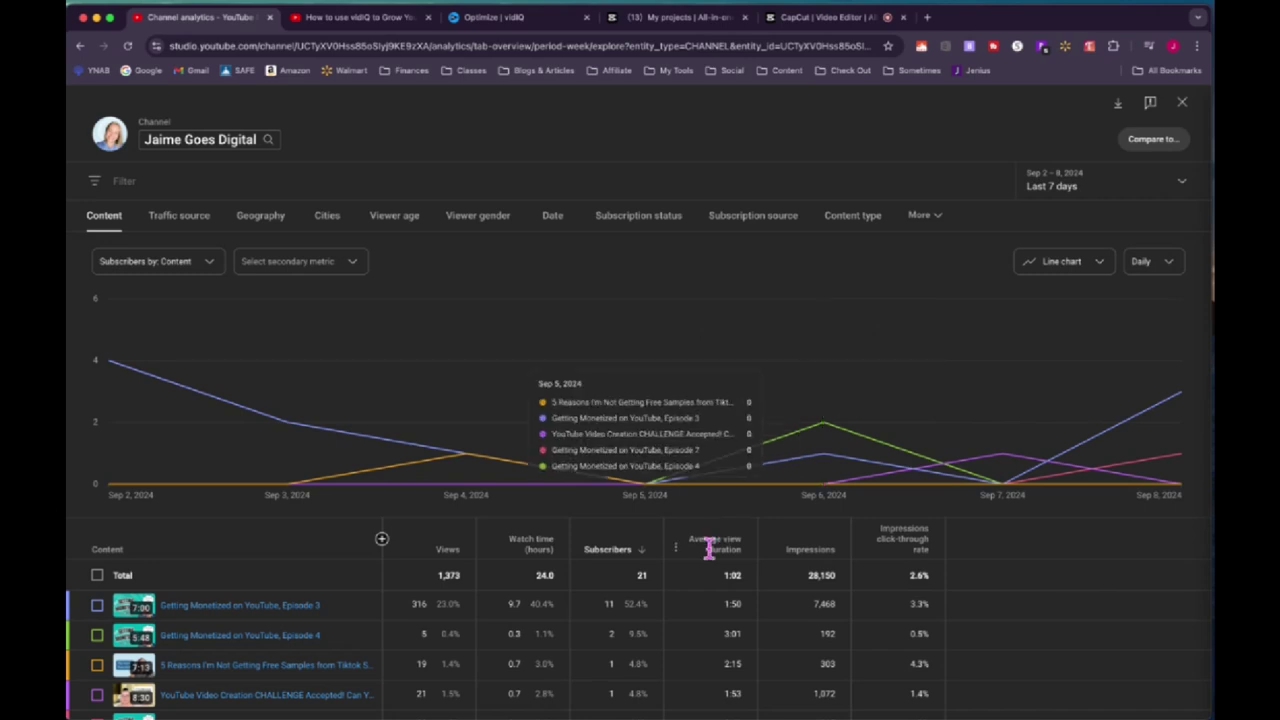
{"action": "scroll", "coordinate": [660, 586], "scroll_direction": "down", "scroll_amount": 2}
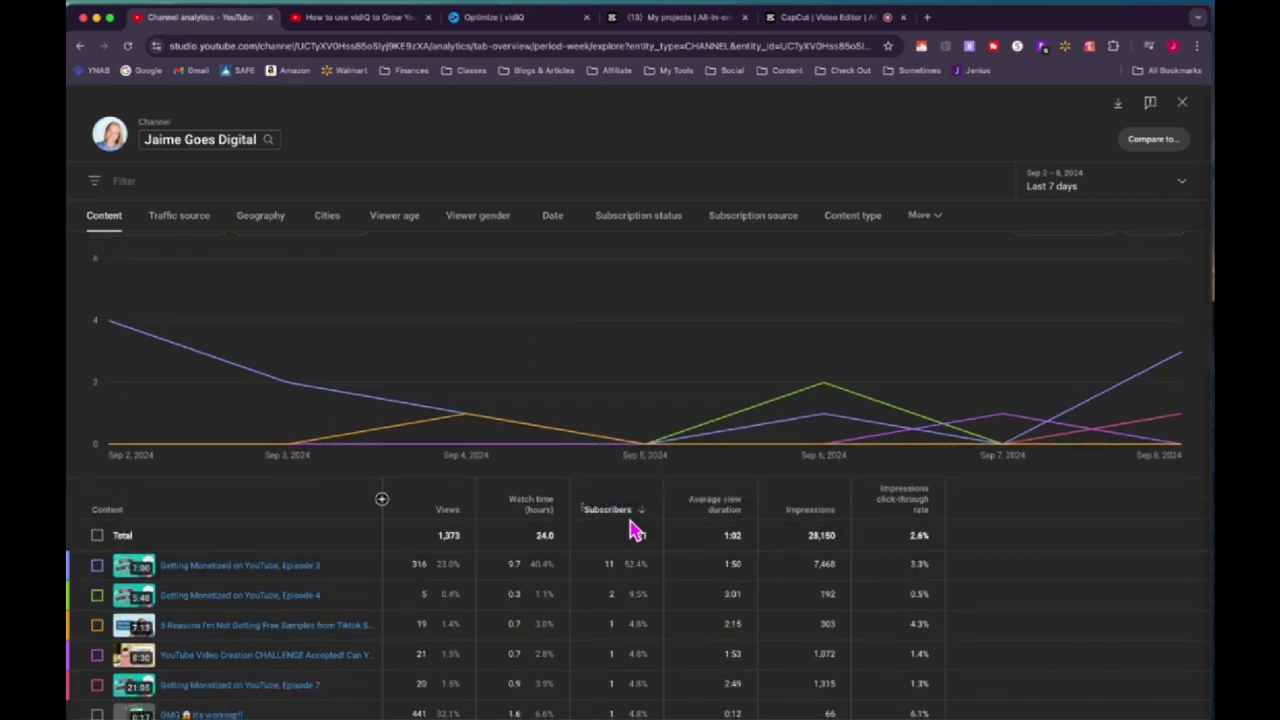
{"action": "scroll", "coordinate": [617, 551], "scroll_direction": "down", "scroll_amount": 4}
{"action": "mouse_move", "coordinate": [300, 472]}
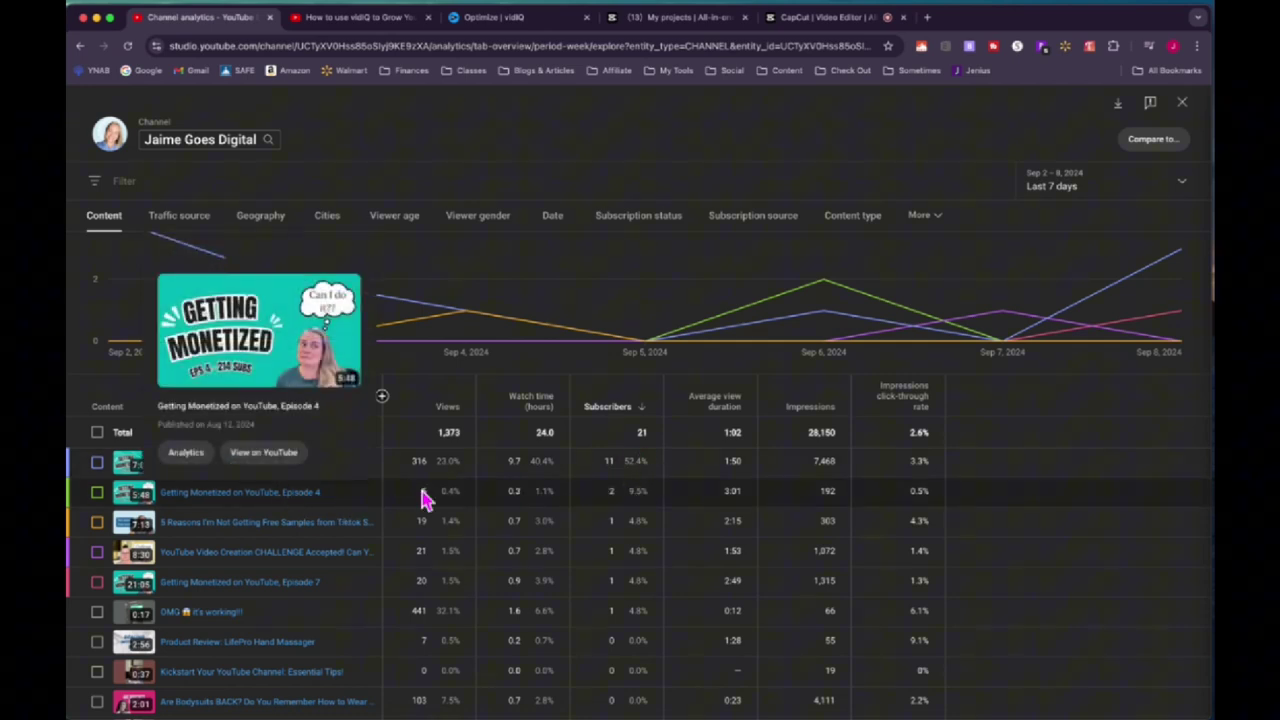
{"action": "mouse_move", "coordinate": [334, 534]}
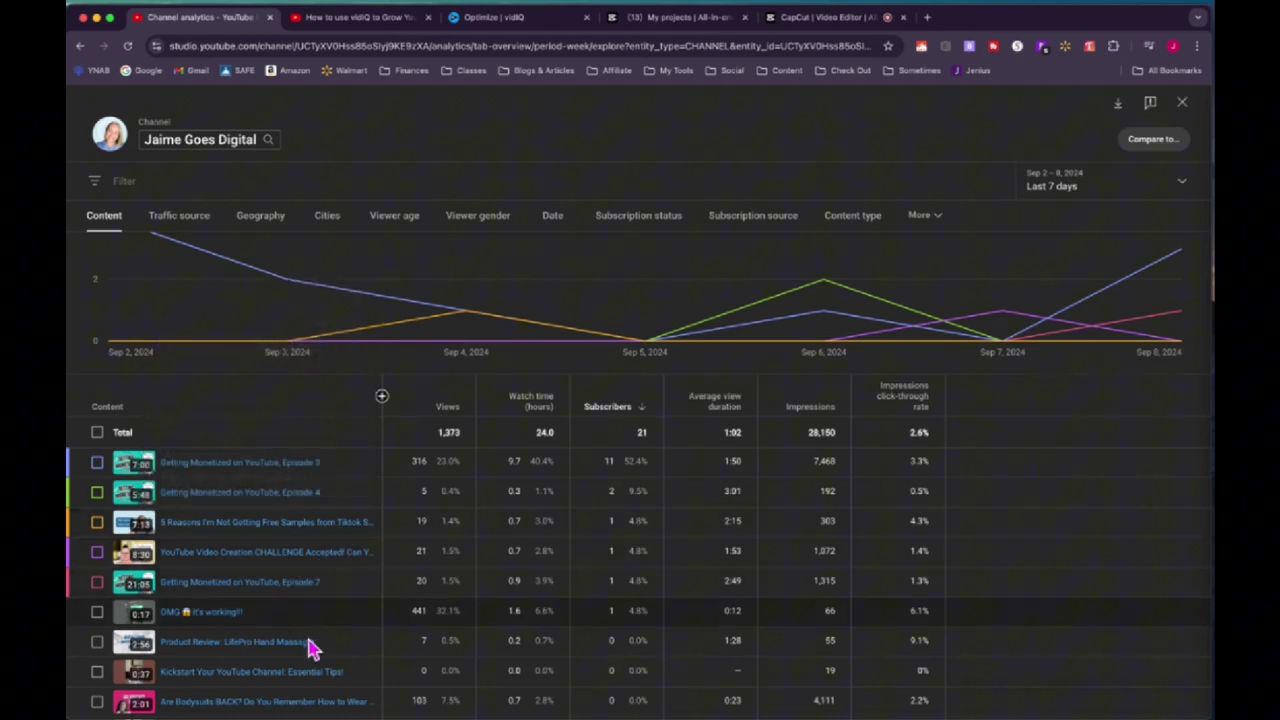
{"action": "scroll", "coordinate": [318, 672], "scroll_direction": "down", "scroll_amount": 3}
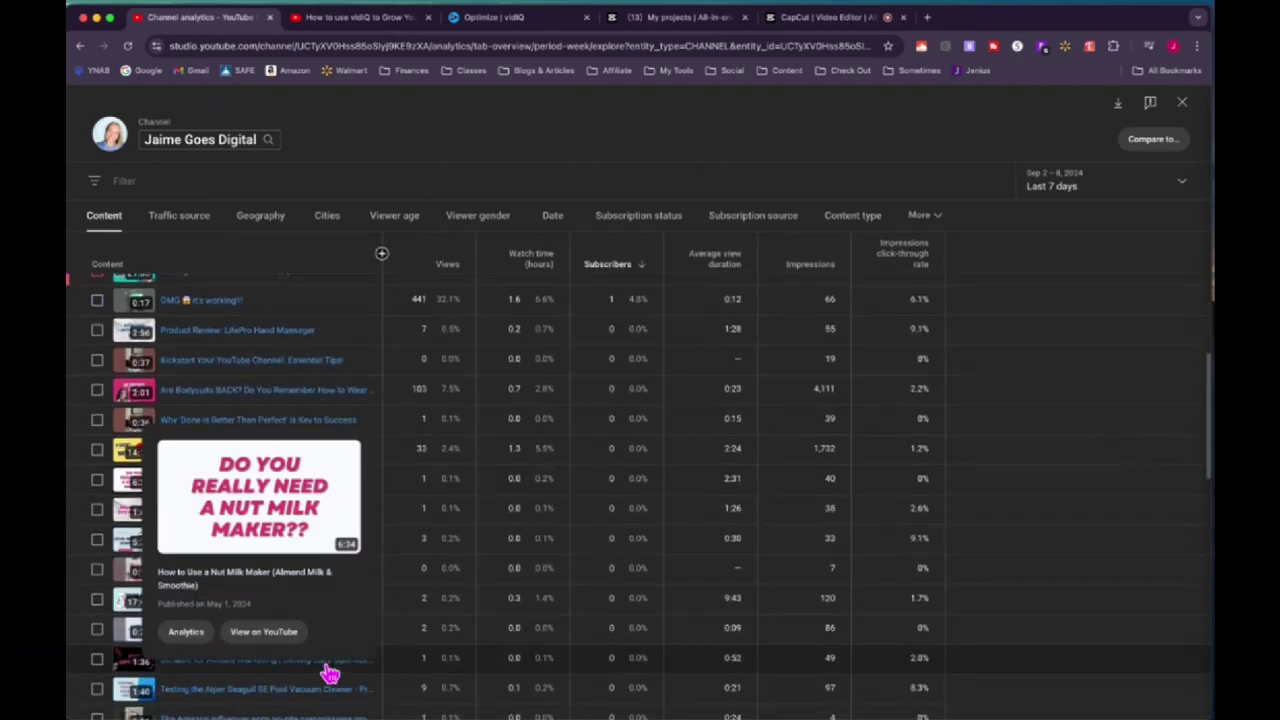
{"action": "scroll", "coordinate": [329, 674], "scroll_direction": "up", "scroll_amount": 5}
{"action": "scroll", "coordinate": [330, 675], "scroll_direction": "down", "scroll_amount": 4}
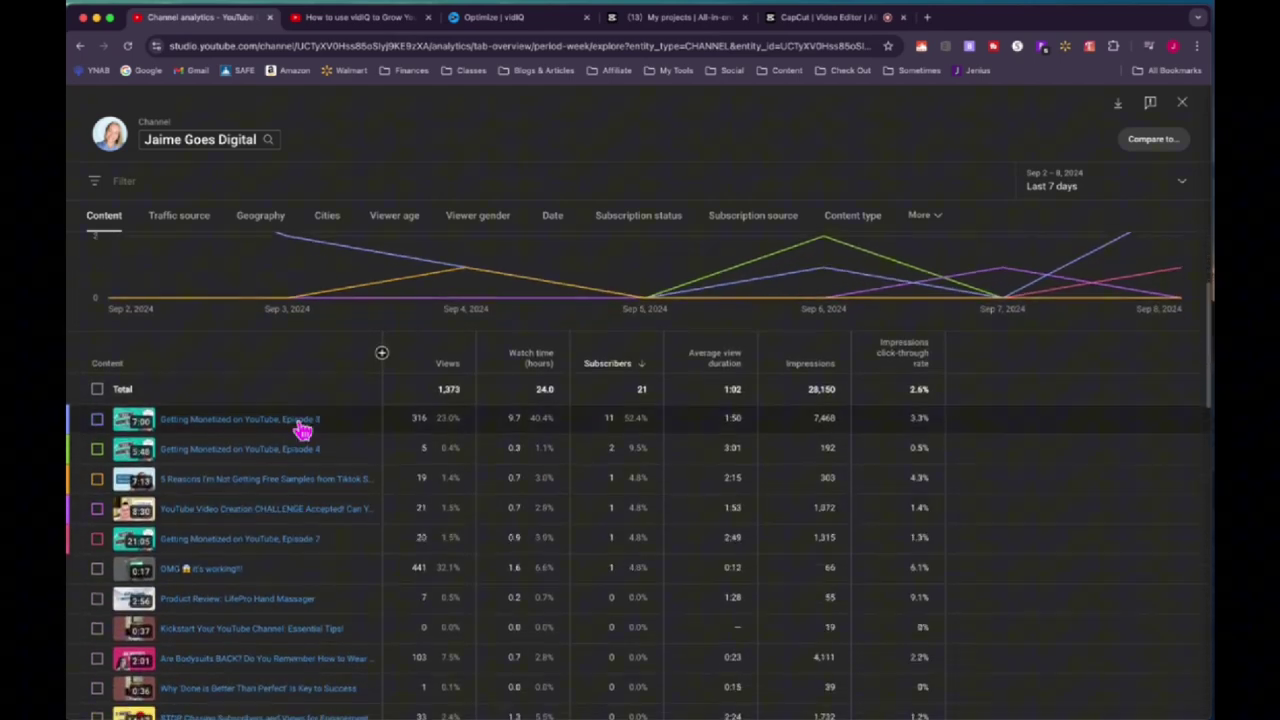
{"action": "mouse_move", "coordinate": [300, 428]}
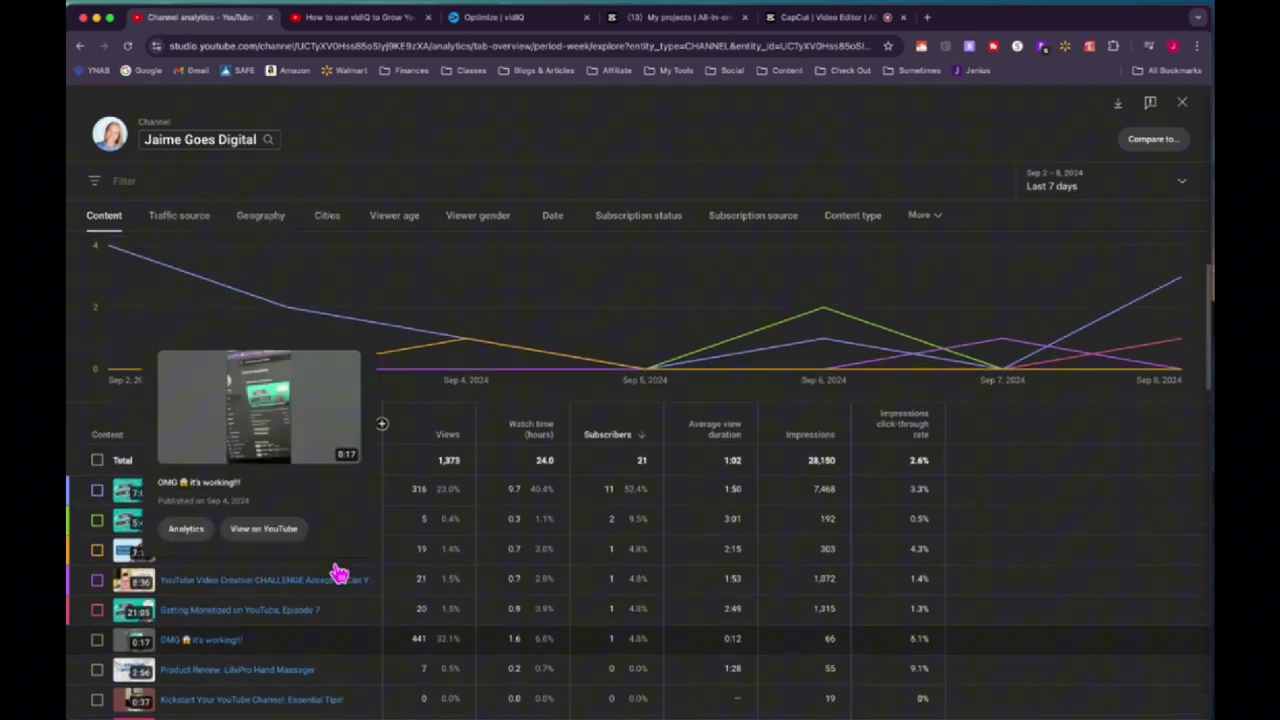
{"action": "scroll", "coordinate": [350, 565], "scroll_direction": "up", "scroll_amount": 3}
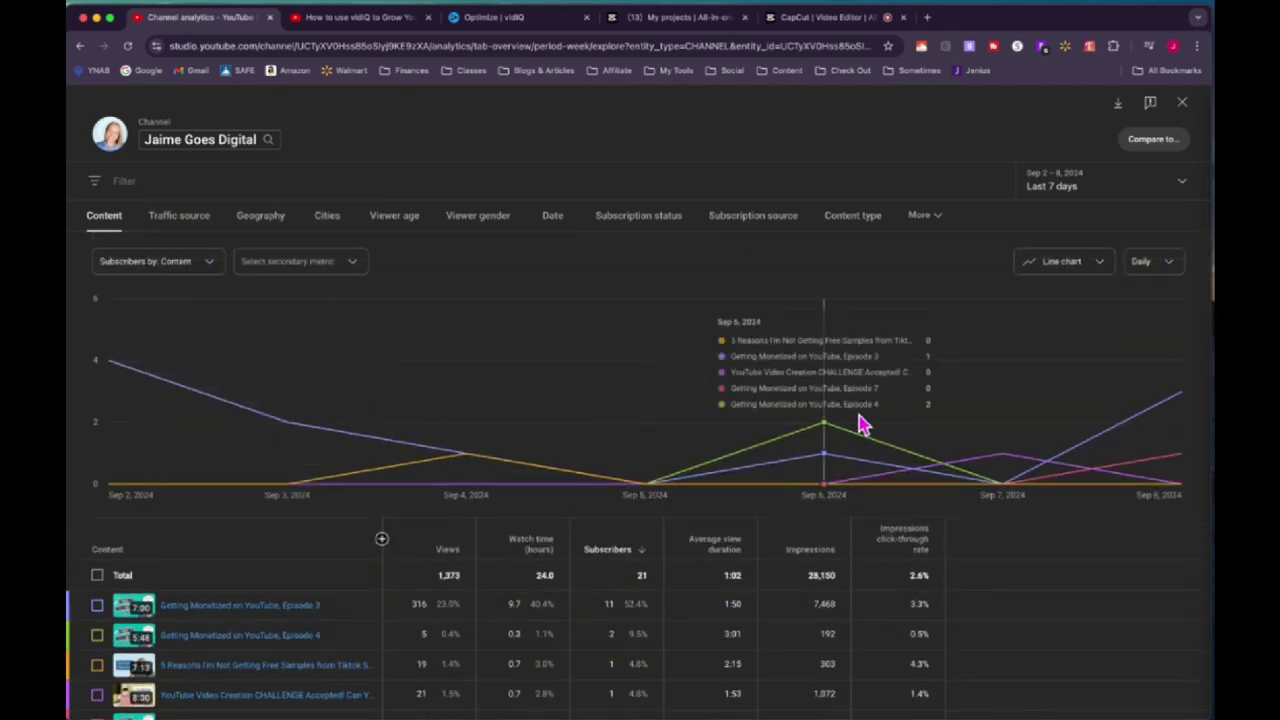
Close Advanced mode and go to the channel's Content list of uploaded videos.
{"action": "left_click", "coordinate": [1182, 104]}
{"action": "left_click", "coordinate": [120, 315]}
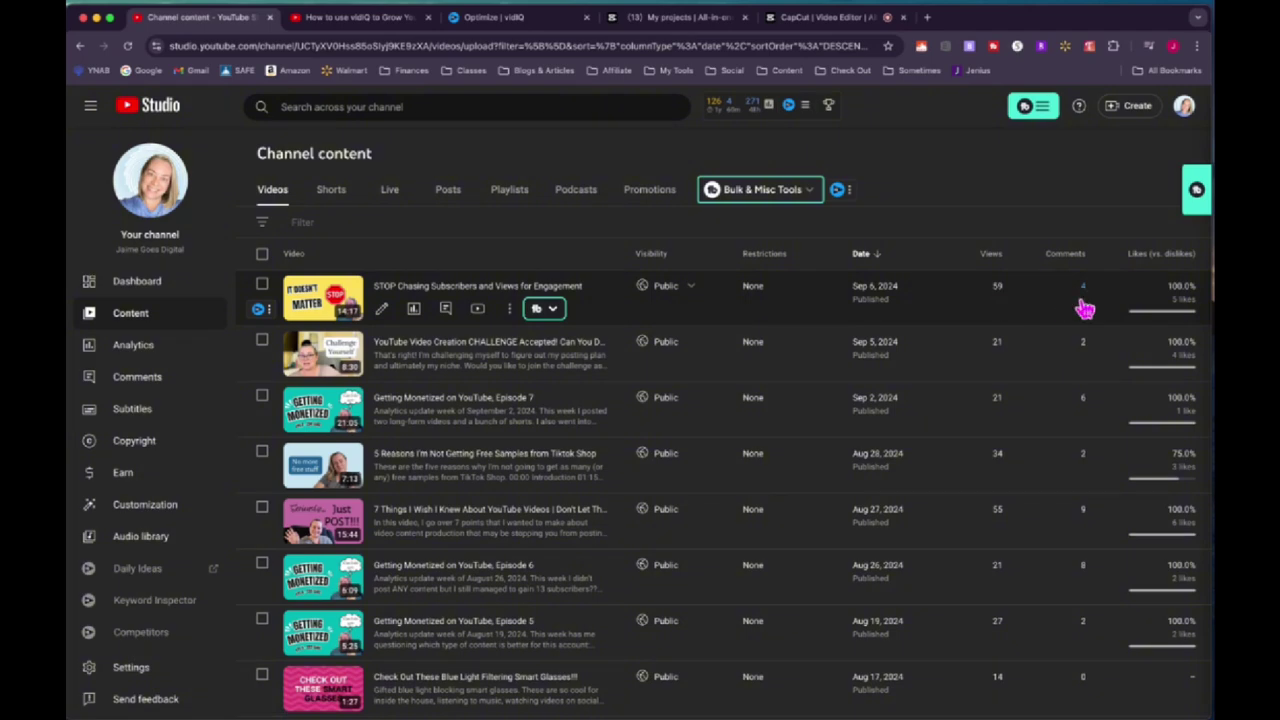
{"action": "mouse_move", "coordinate": [1193, 293]}
Open analytics for 'STOP Chasing Subscribers and Views for Engagement' (64 views, 2.2 watch hours).
{"action": "left_click", "coordinate": [414, 310]}
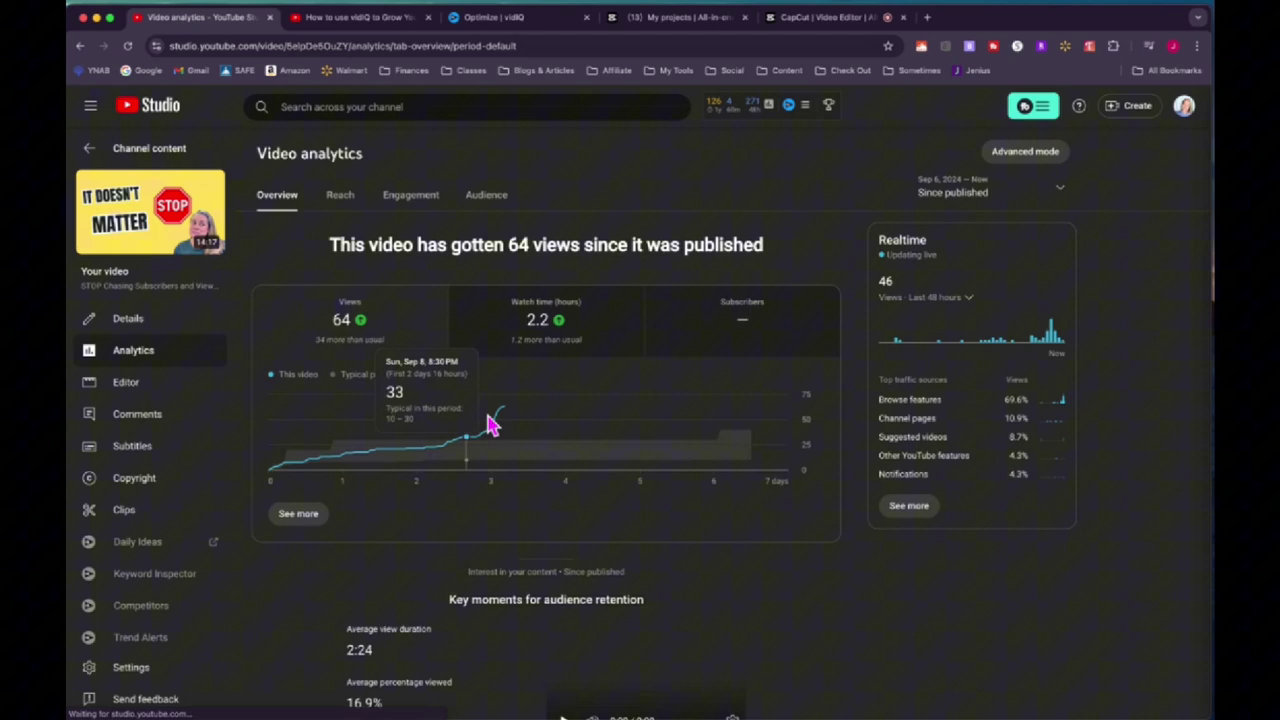
{"action": "mouse_move", "coordinate": [550, 330]}
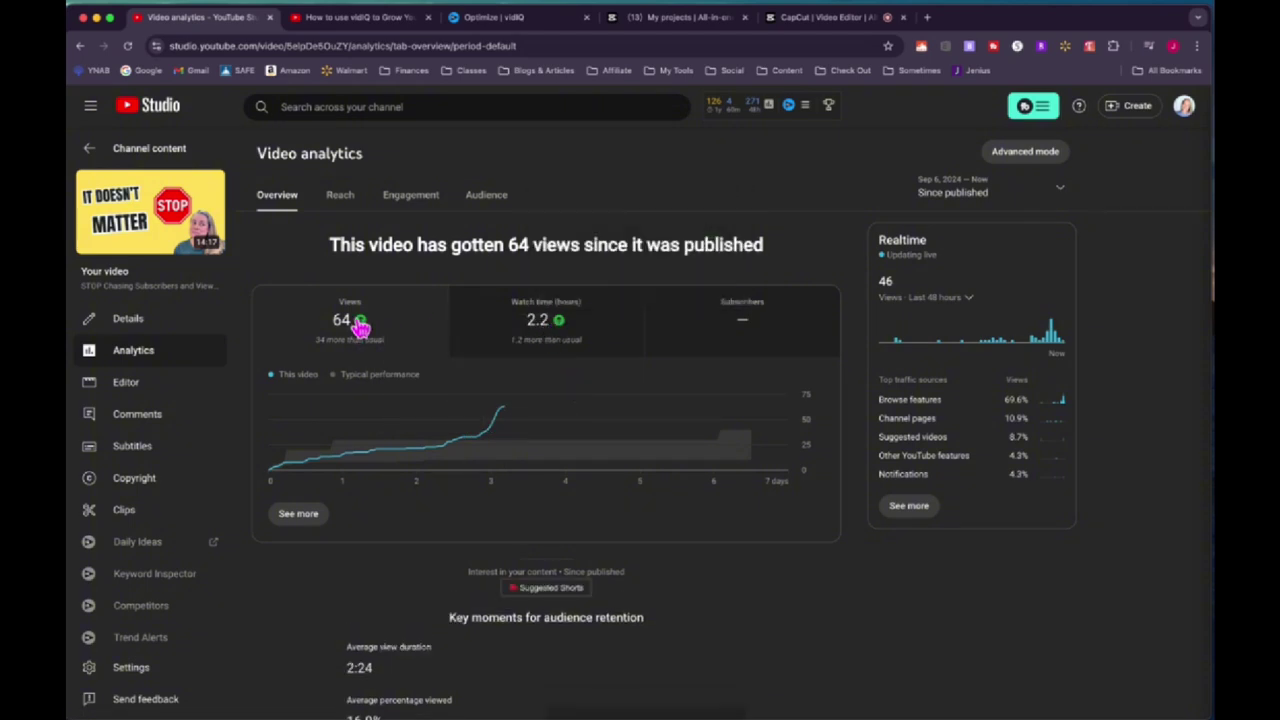
{"action": "mouse_move", "coordinate": [360, 327]}
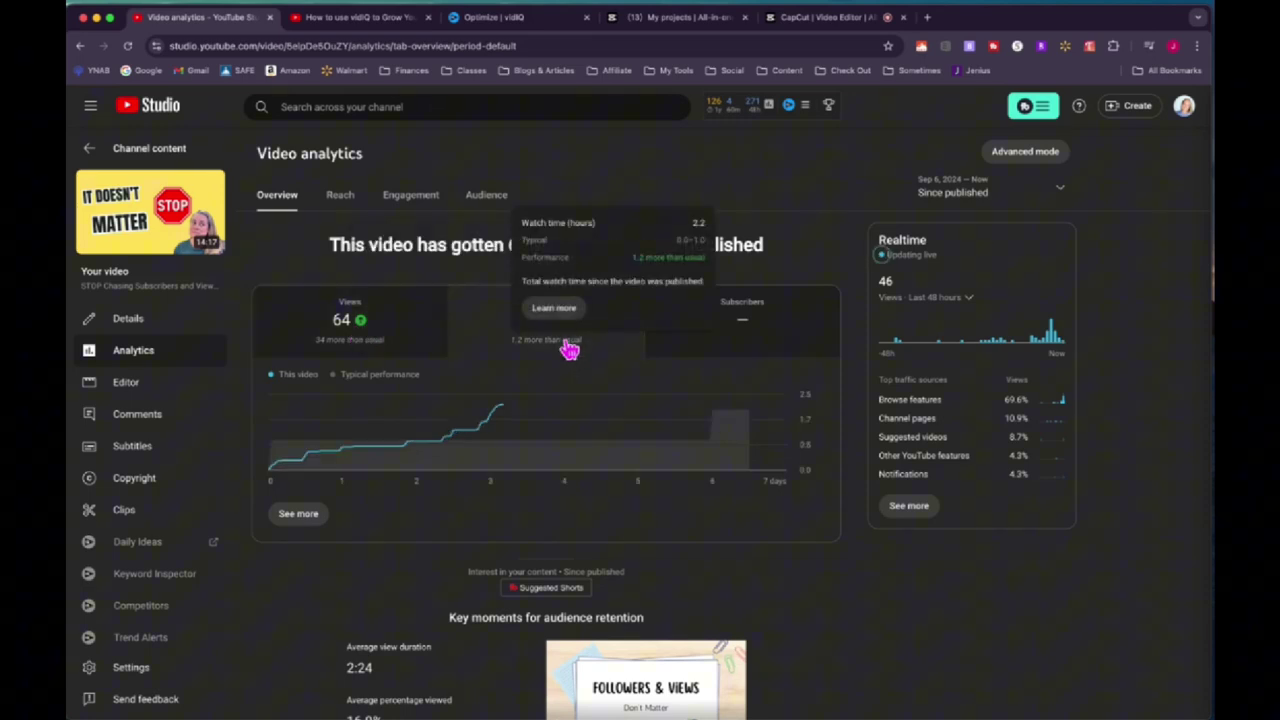
Chart this video's subscribers and watch time, then check its key moments for retention.
{"action": "left_click", "coordinate": [783, 355]}
{"action": "left_click", "coordinate": [594, 354]}
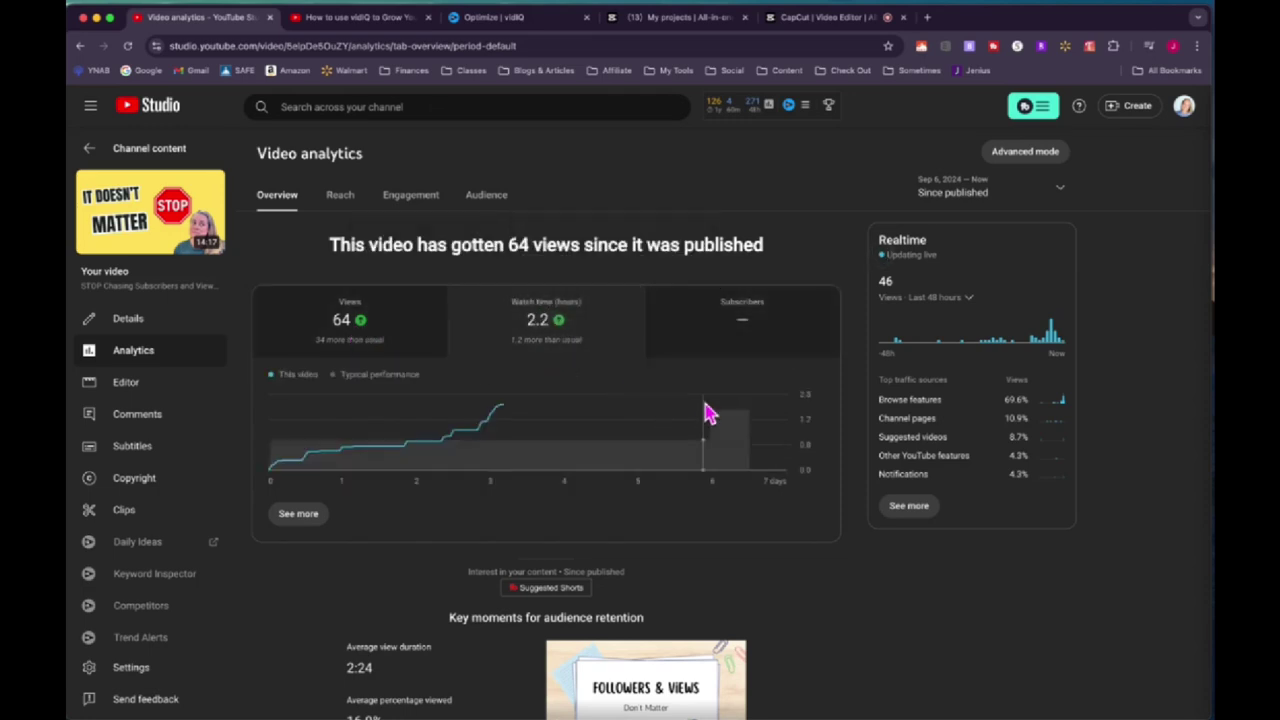
{"action": "scroll", "coordinate": [709, 414], "scroll_direction": "down", "scroll_amount": 3}
{"action": "scroll", "coordinate": [707, 412], "scroll_direction": "down", "scroll_amount": 1}
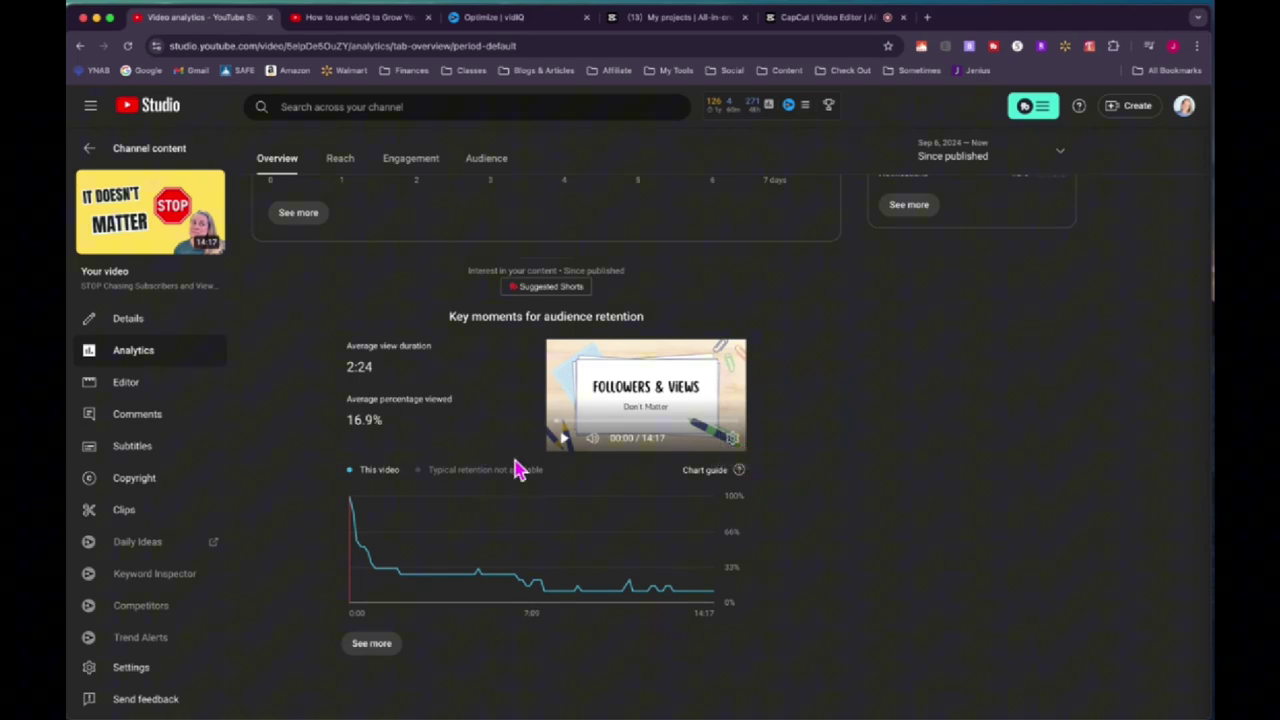
{"action": "scroll", "coordinate": [518, 466], "scroll_direction": "up", "scroll_amount": 5}
Review the video's reach: 2.3K impressions, 1.8% click-through rate and its traffic sources.
{"action": "left_click", "coordinate": [341, 198]}
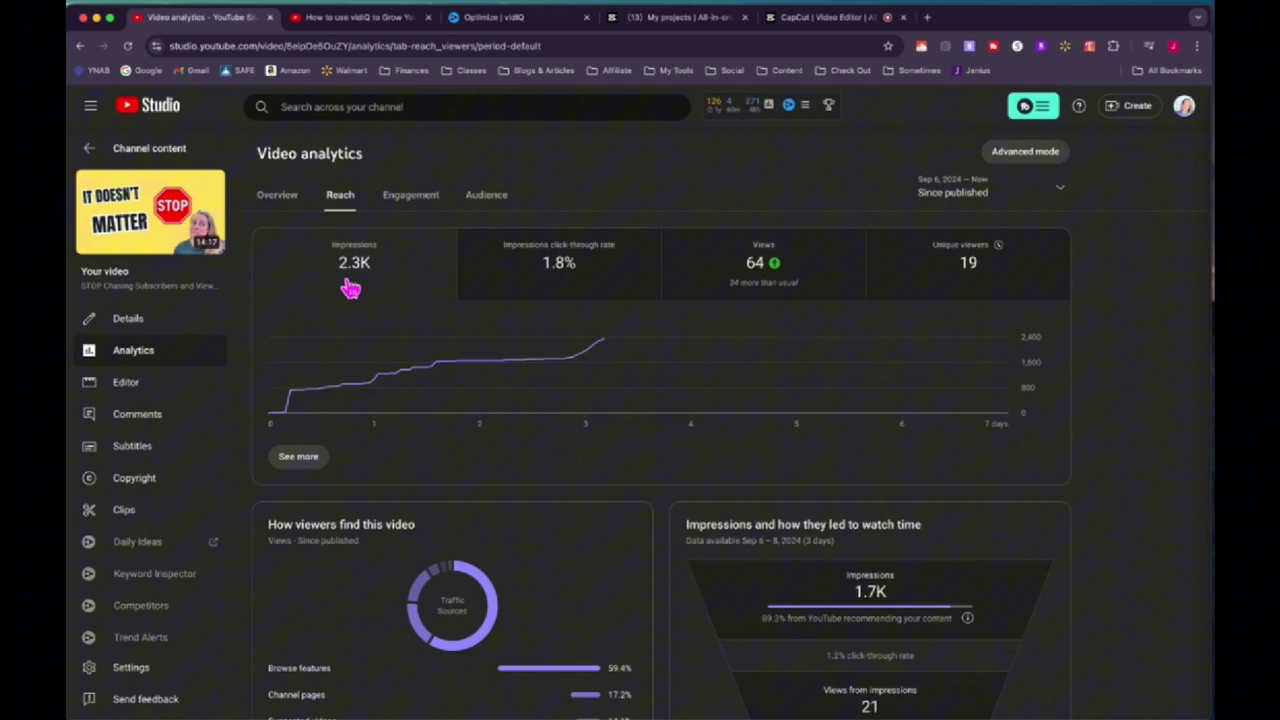
{"action": "mouse_move", "coordinate": [559, 276]}
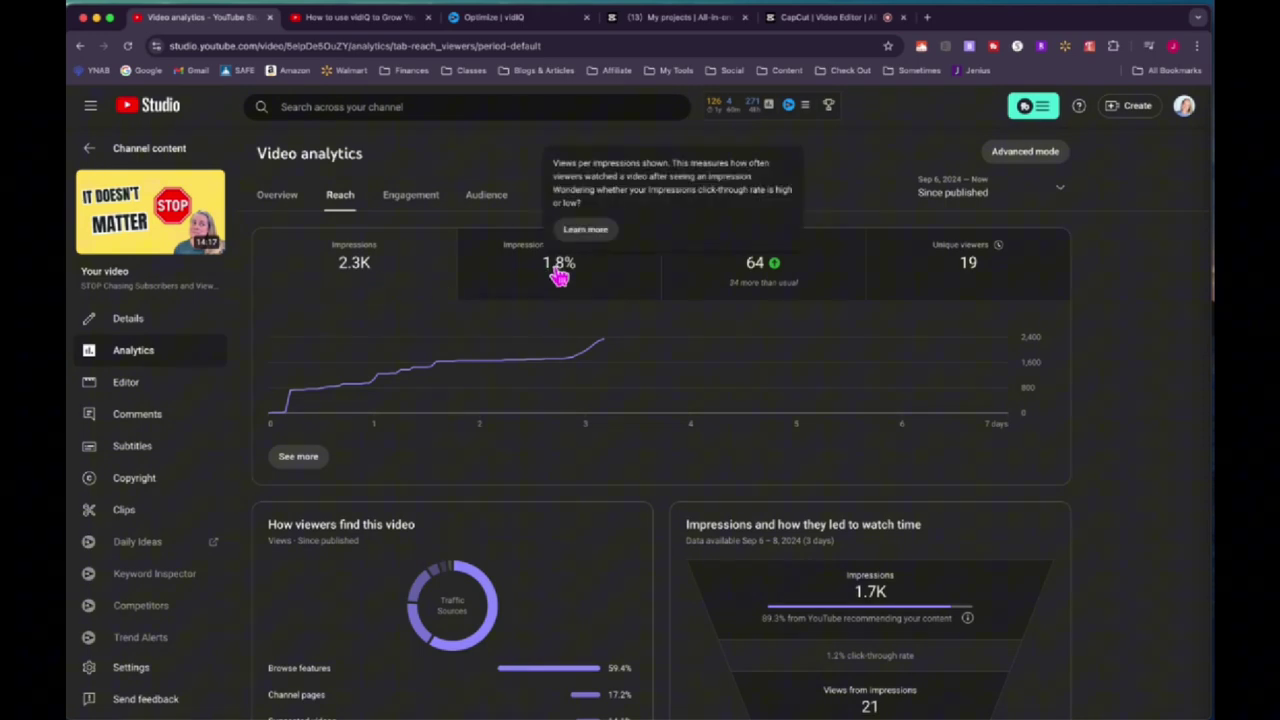
{"action": "scroll", "coordinate": [559, 277], "scroll_direction": "down", "scroll_amount": 5}
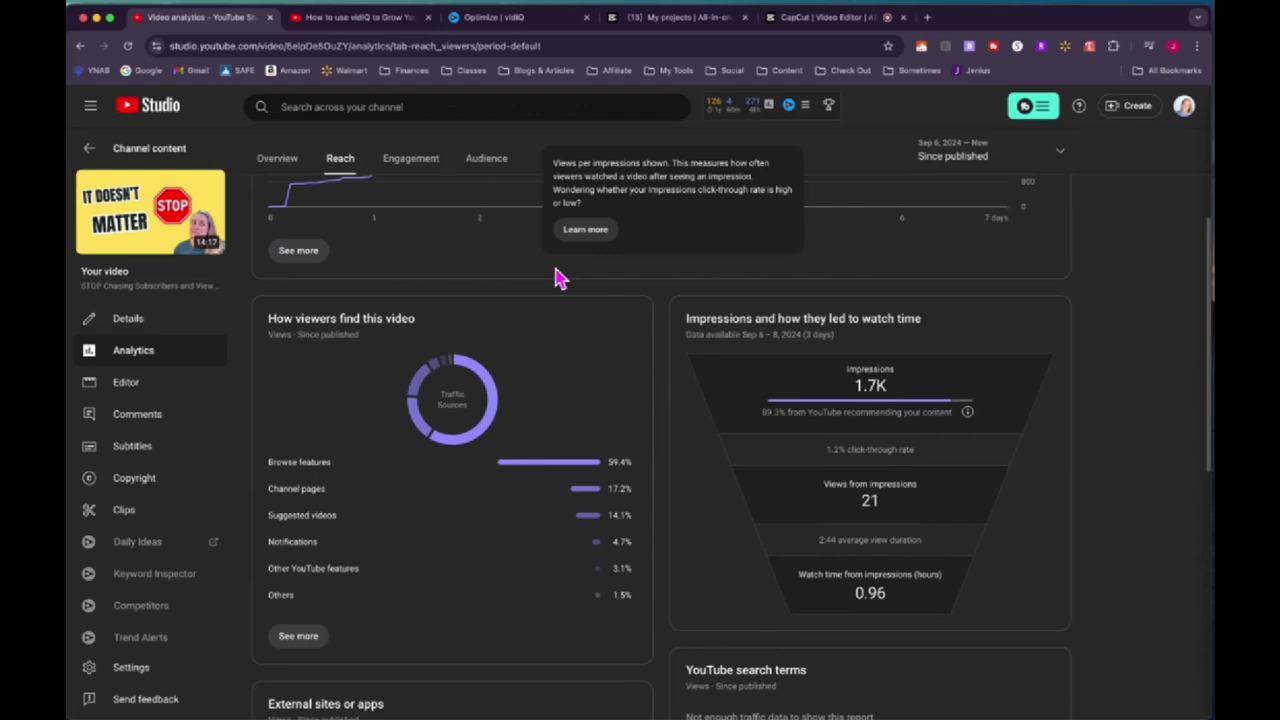
{"action": "mouse_move", "coordinate": [302, 362]}
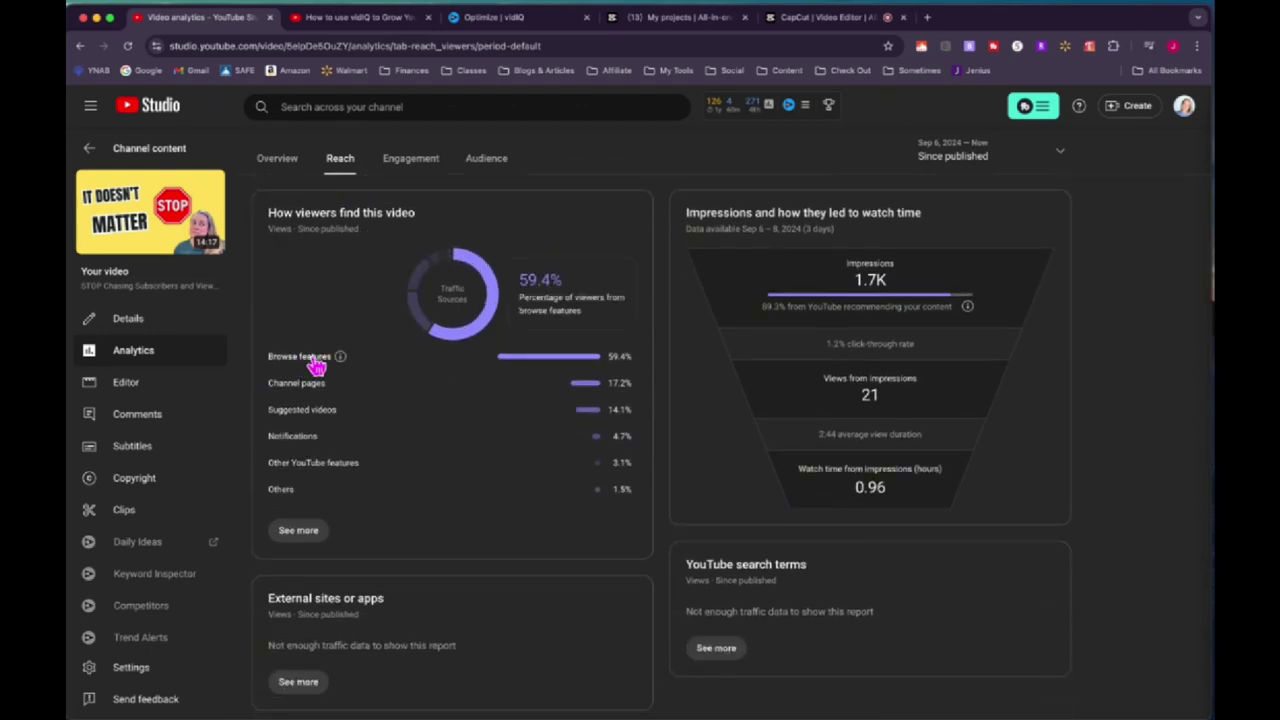
{"action": "mouse_move", "coordinate": [316, 395]}
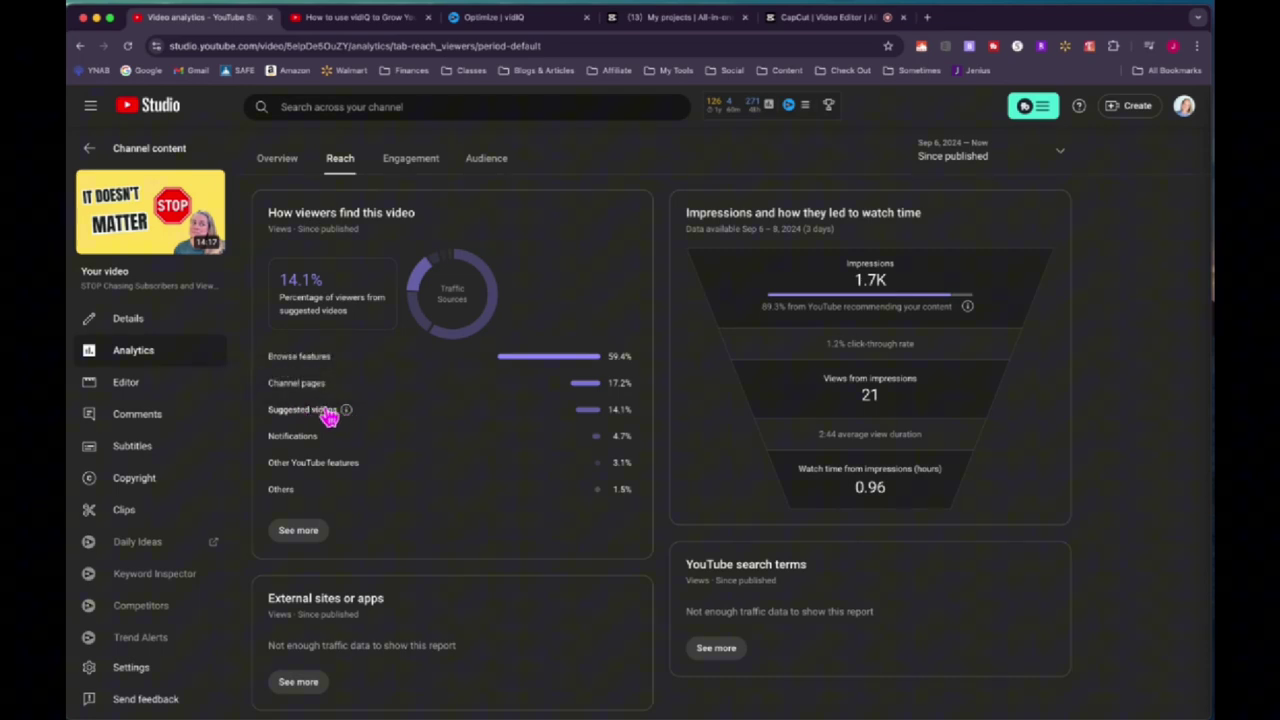
{"action": "scroll", "coordinate": [428, 440], "scroll_direction": "down", "scroll_amount": 1}
{"action": "scroll", "coordinate": [428, 440], "scroll_direction": "down", "scroll_amount": 5}
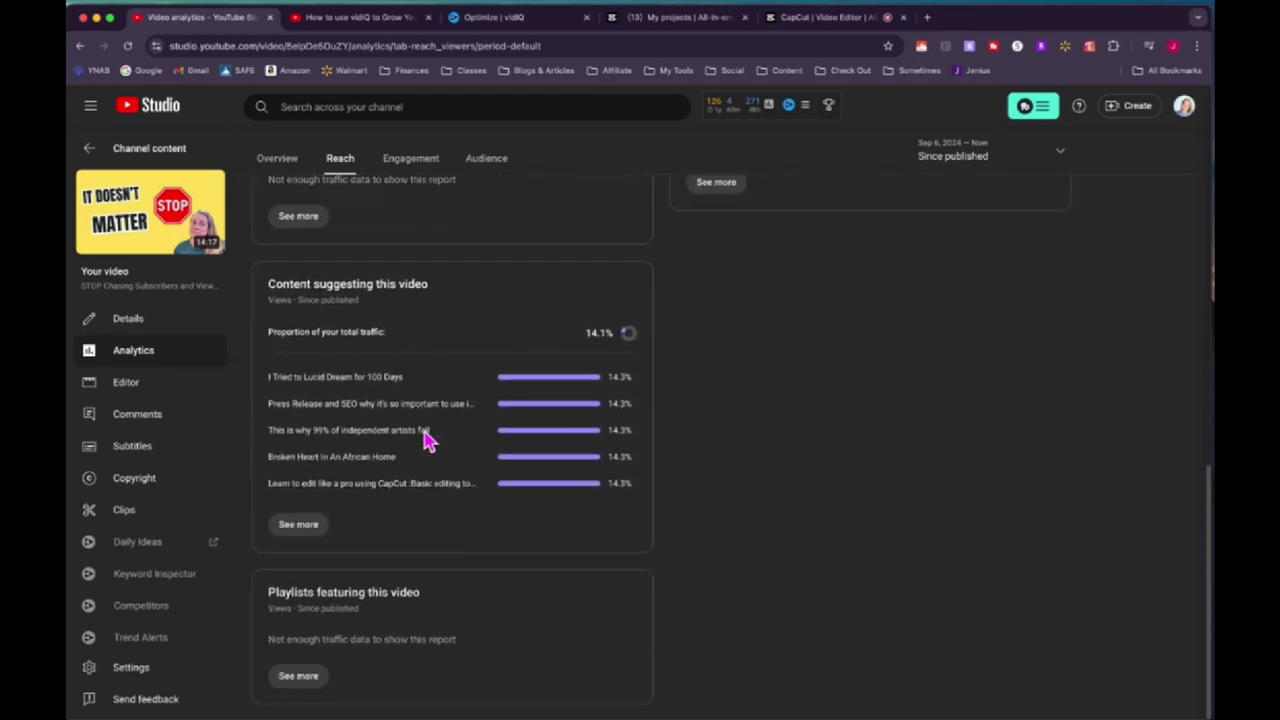
{"action": "scroll", "coordinate": [428, 440], "scroll_direction": "up", "scroll_amount": 10}
Check the video's engagement (2:02 average view duration) and retention, then return to Channel content.
{"action": "left_click", "coordinate": [426, 197]}
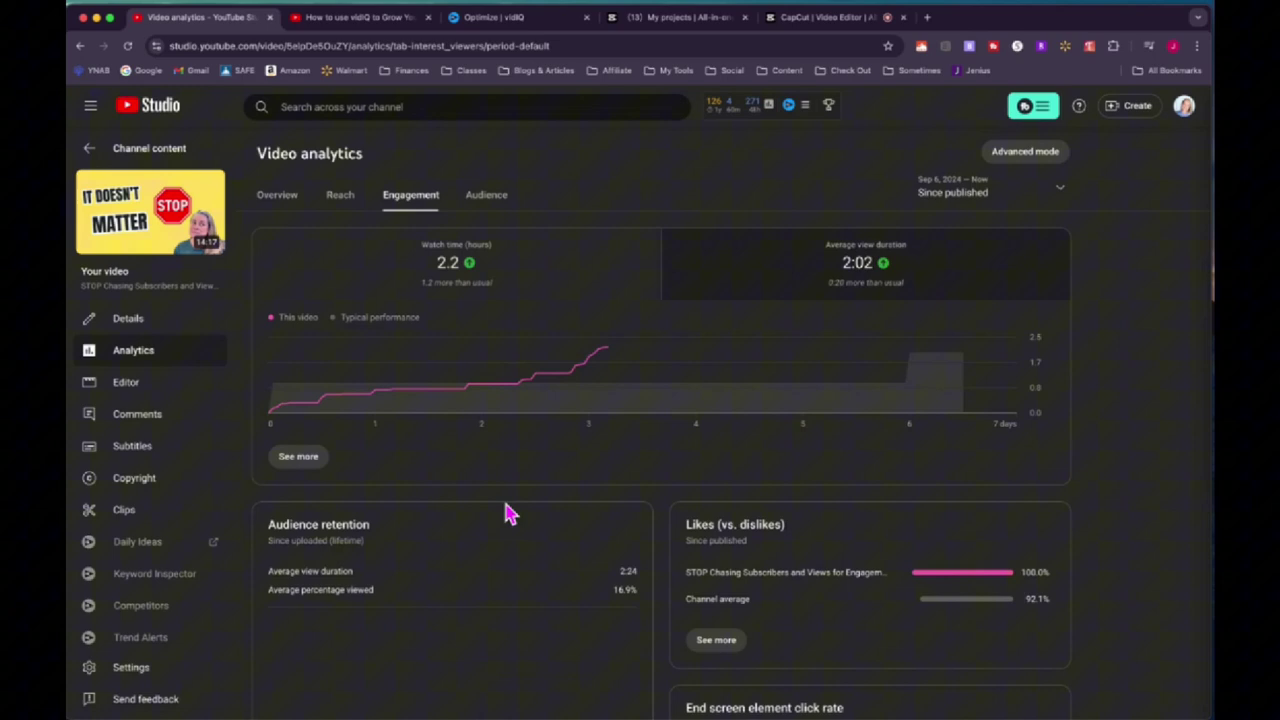
{"action": "scroll", "coordinate": [506, 513], "scroll_direction": "down", "scroll_amount": 5}
{"action": "scroll", "coordinate": [506, 513], "scroll_direction": "down", "scroll_amount": 2}
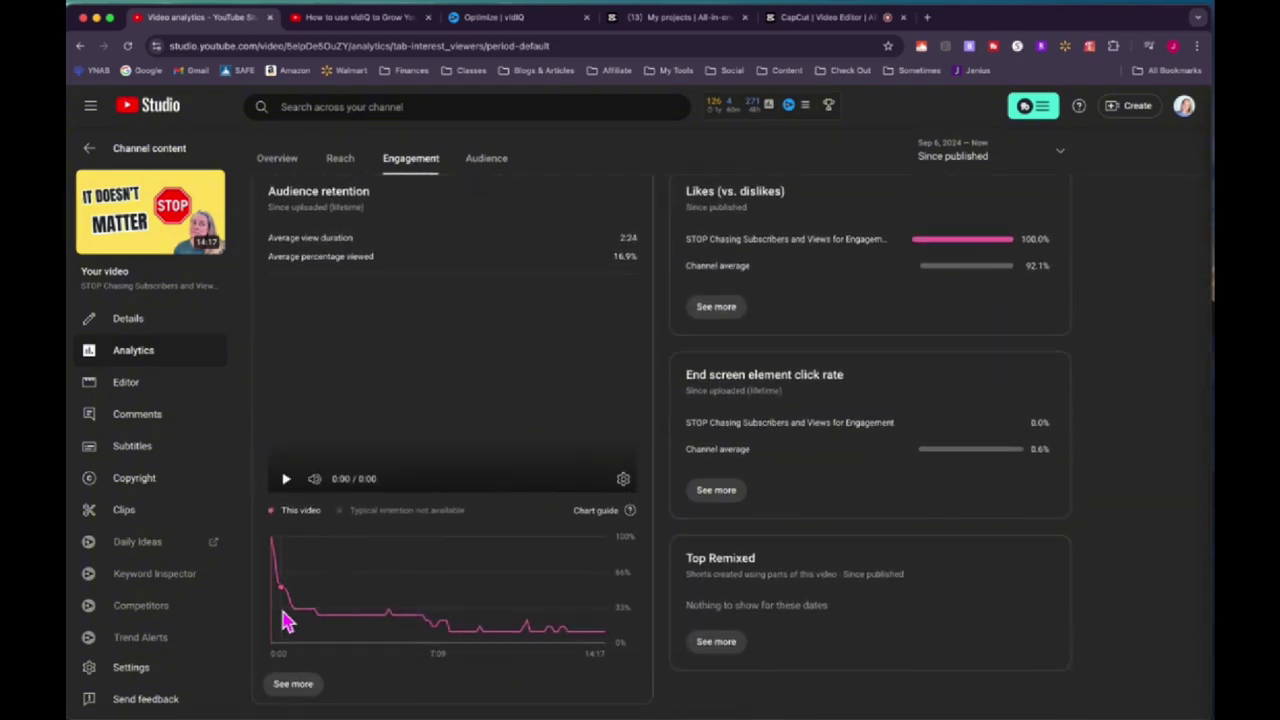
{"action": "mouse_move", "coordinate": [295, 612]}
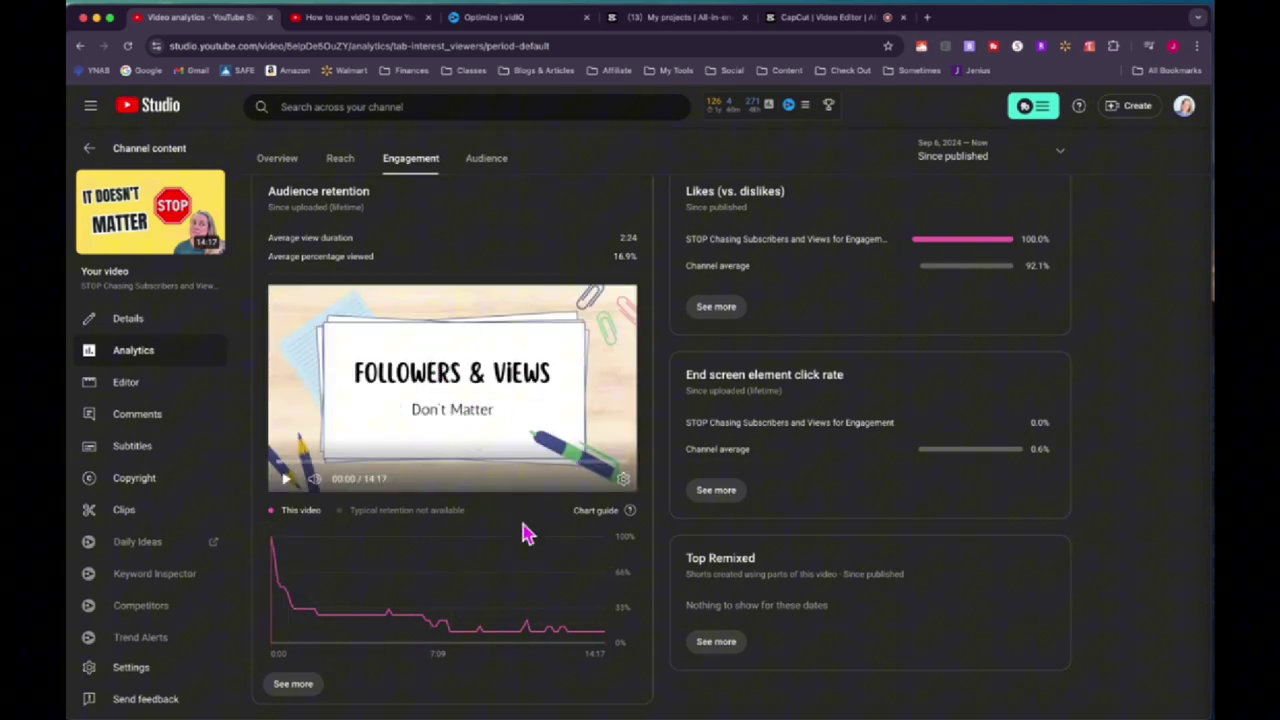
{"action": "scroll", "coordinate": [528, 535], "scroll_direction": "up", "scroll_amount": 5}
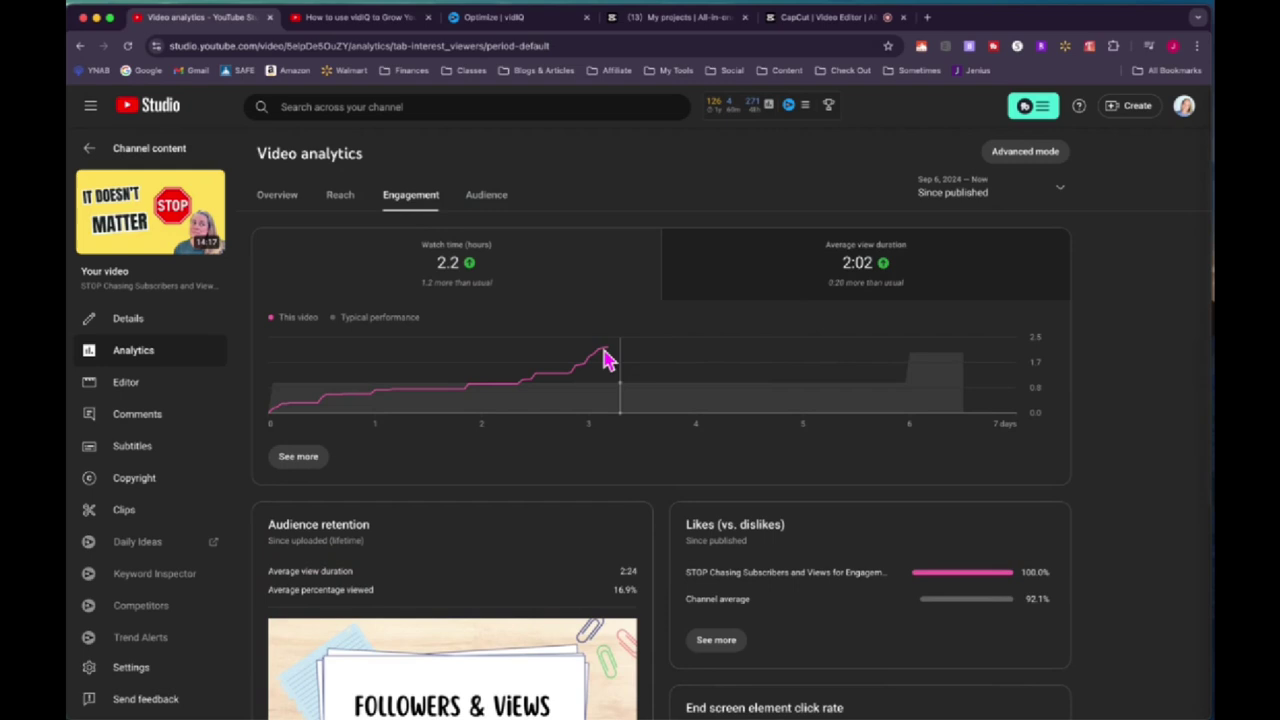
{"action": "left_click", "coordinate": [89, 152]}
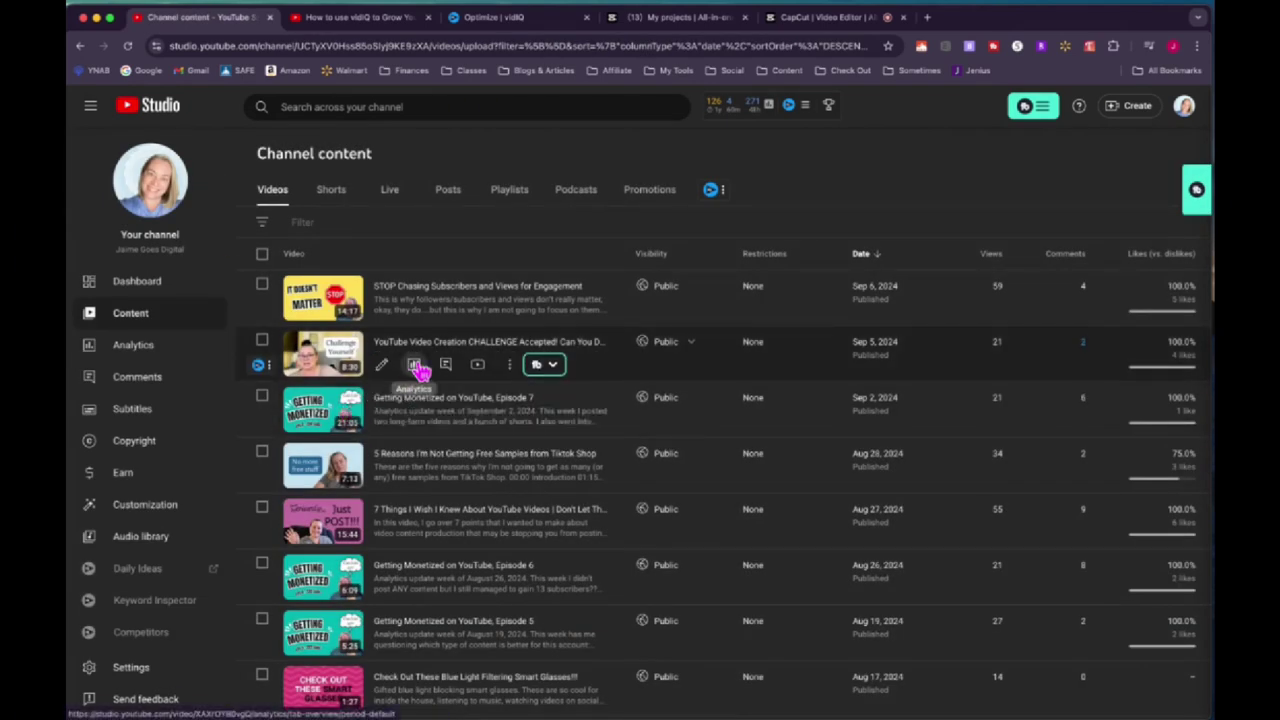
Open the video creation challenge video's analytics and review its reach: 1.1K impressions, 1.4% CTR.
{"action": "left_click", "coordinate": [414, 366]}
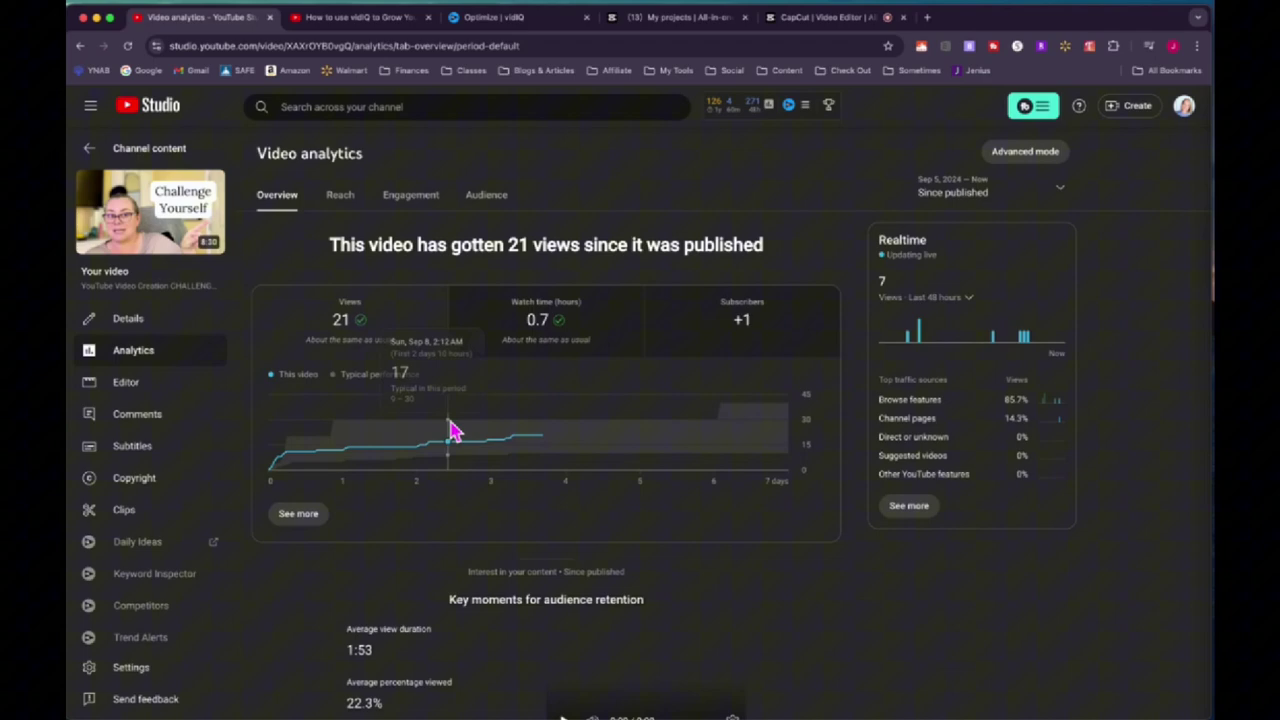
{"action": "mouse_move", "coordinate": [558, 340]}
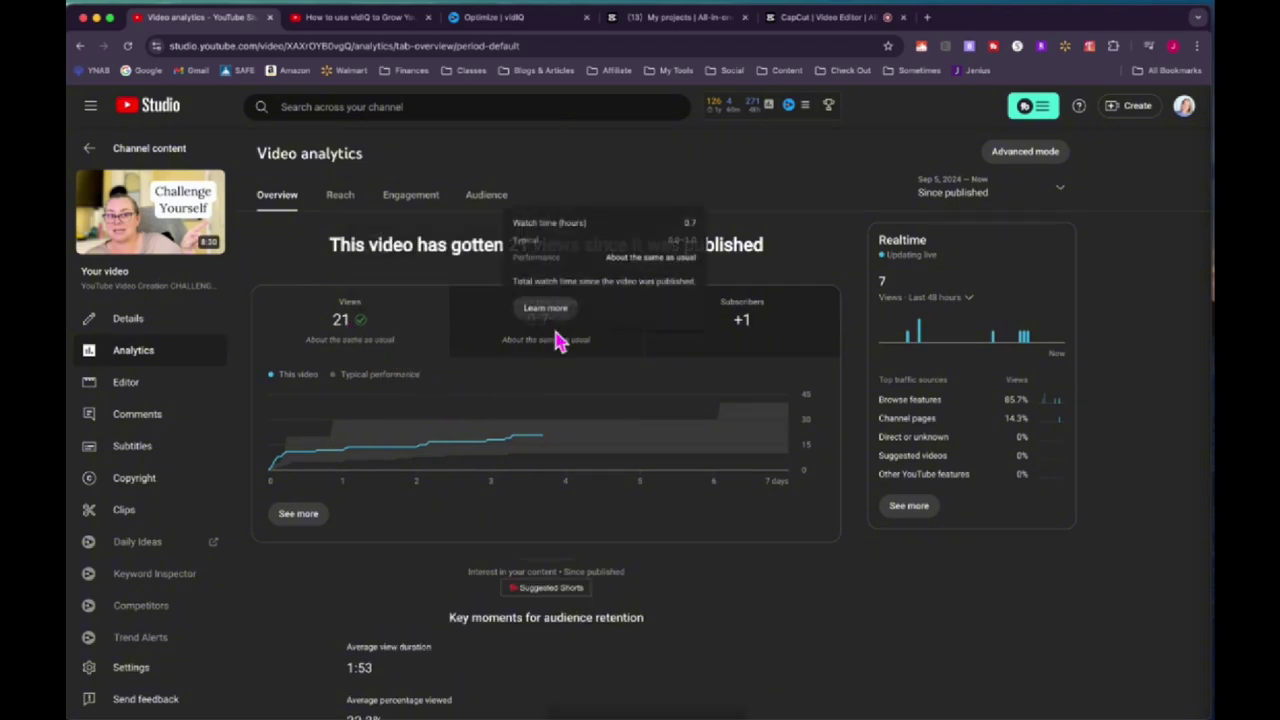
{"action": "scroll", "coordinate": [608, 452], "scroll_direction": "down", "scroll_amount": 3}
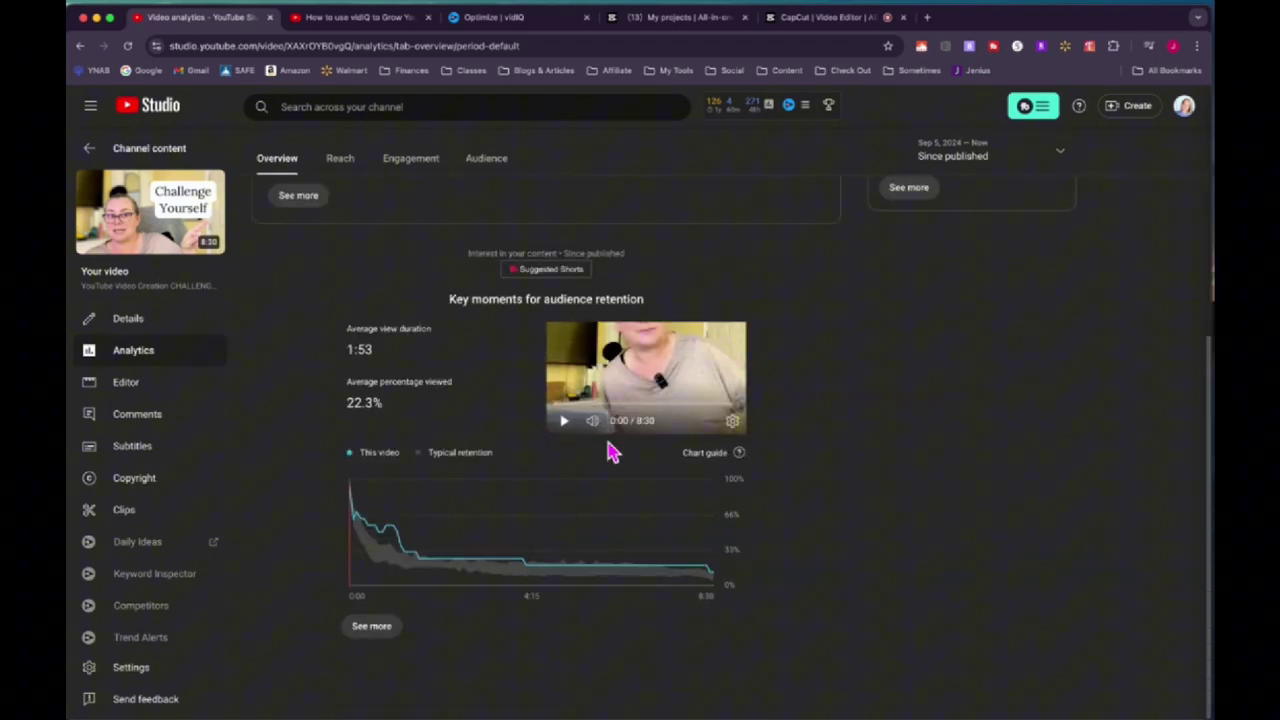
{"action": "scroll", "coordinate": [612, 452], "scroll_direction": "up", "scroll_amount": 5}
{"action": "left_click", "coordinate": [340, 196]}
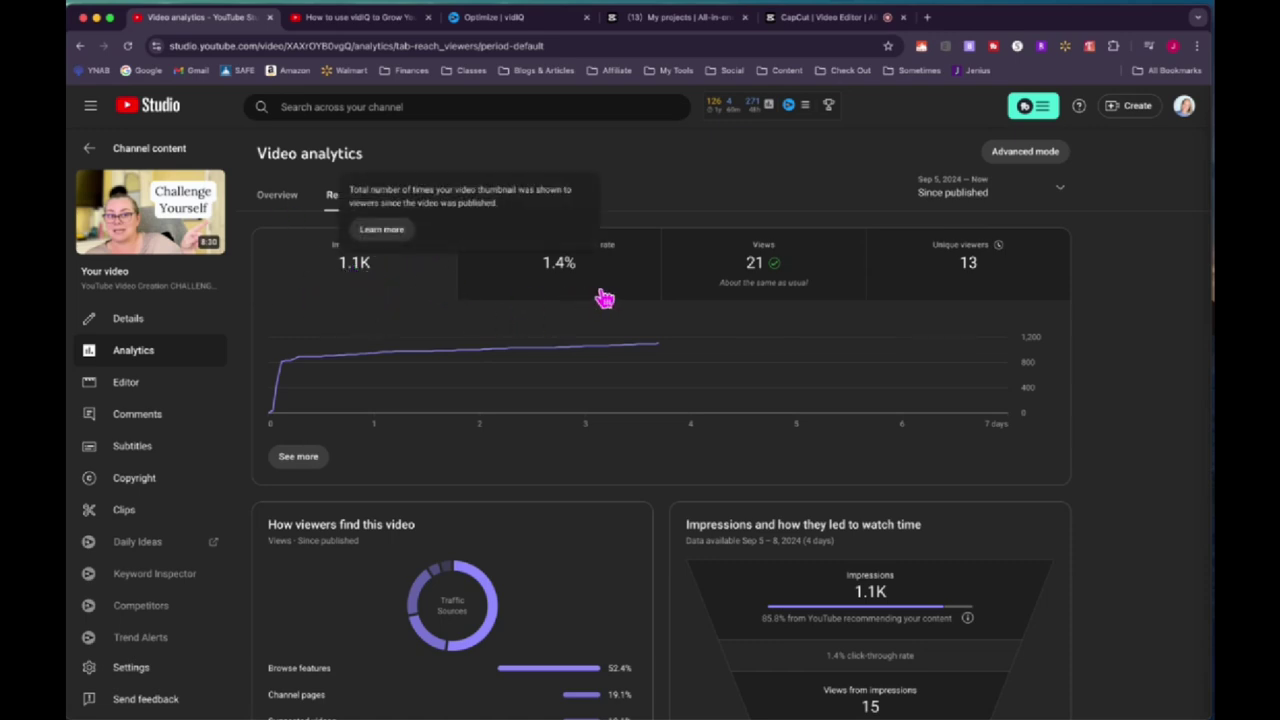
{"action": "mouse_move", "coordinate": [558, 277]}
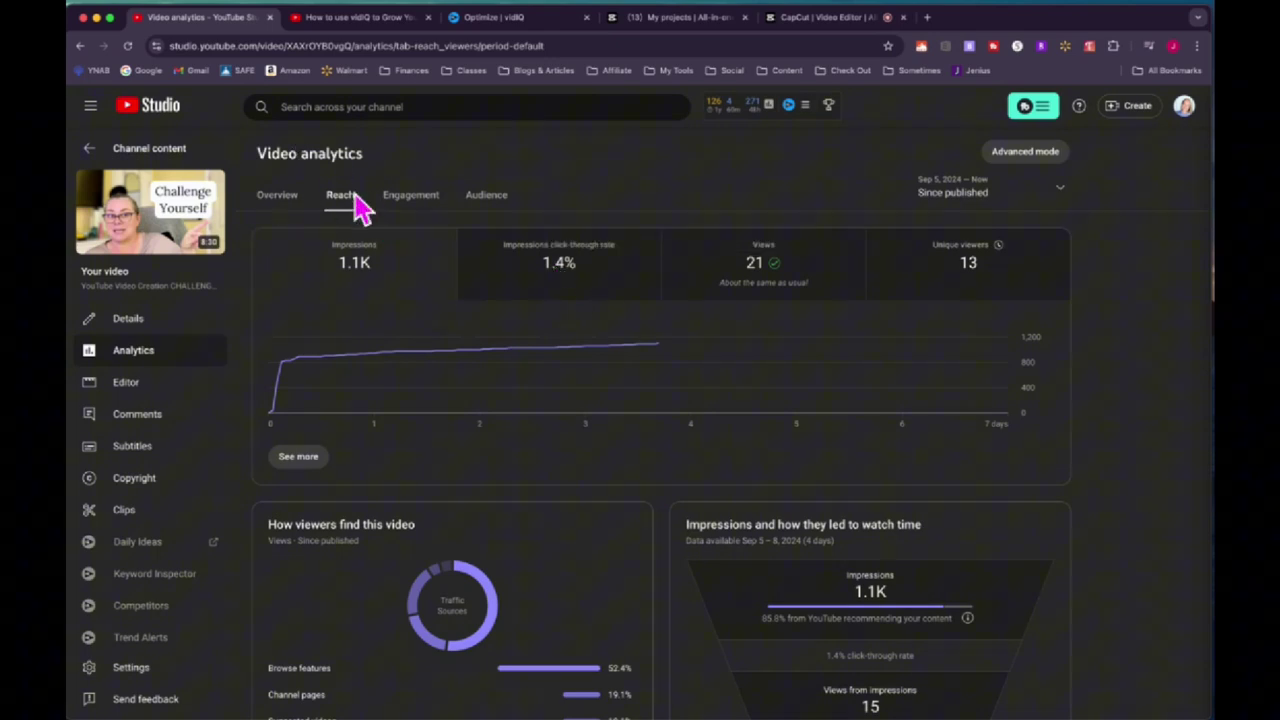
Review the challenge video's engagement: 0.7 watch hours, 1:53 average view duration, retention chart.
{"action": "left_click", "coordinate": [410, 203]}
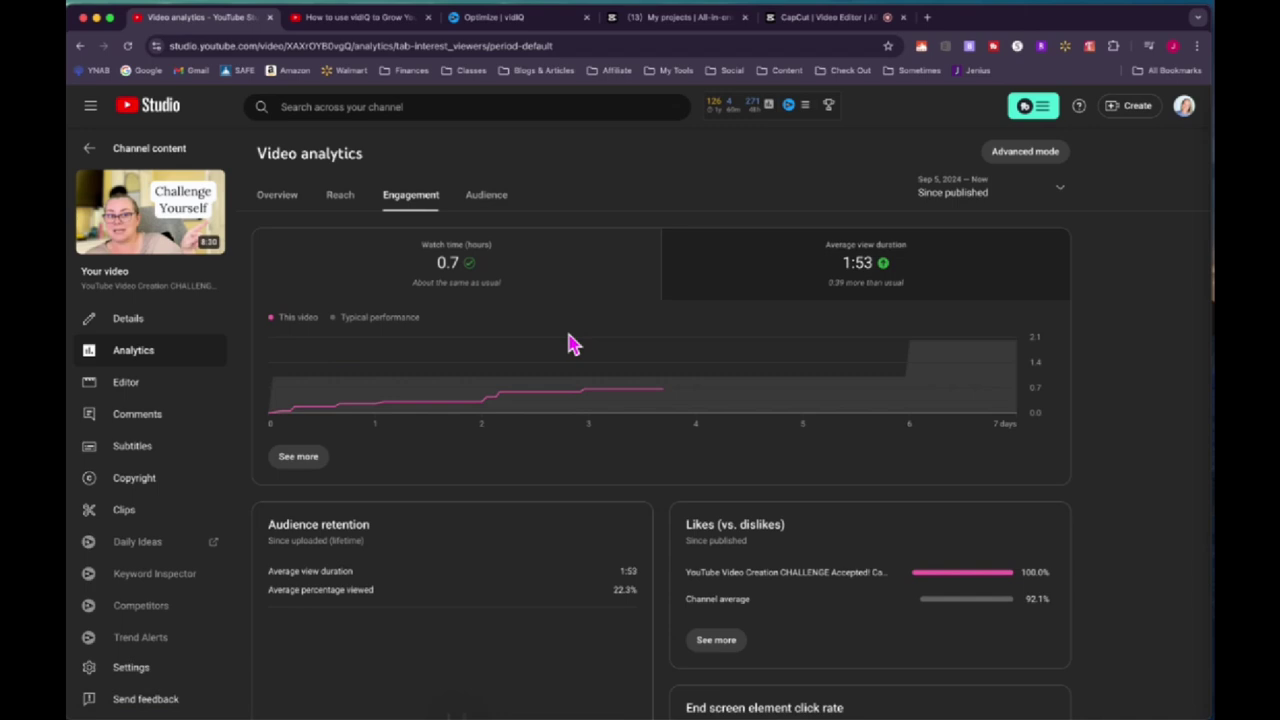
{"action": "scroll", "coordinate": [567, 343], "scroll_direction": "down", "scroll_amount": 5}
{"action": "mouse_move", "coordinate": [297, 591]}
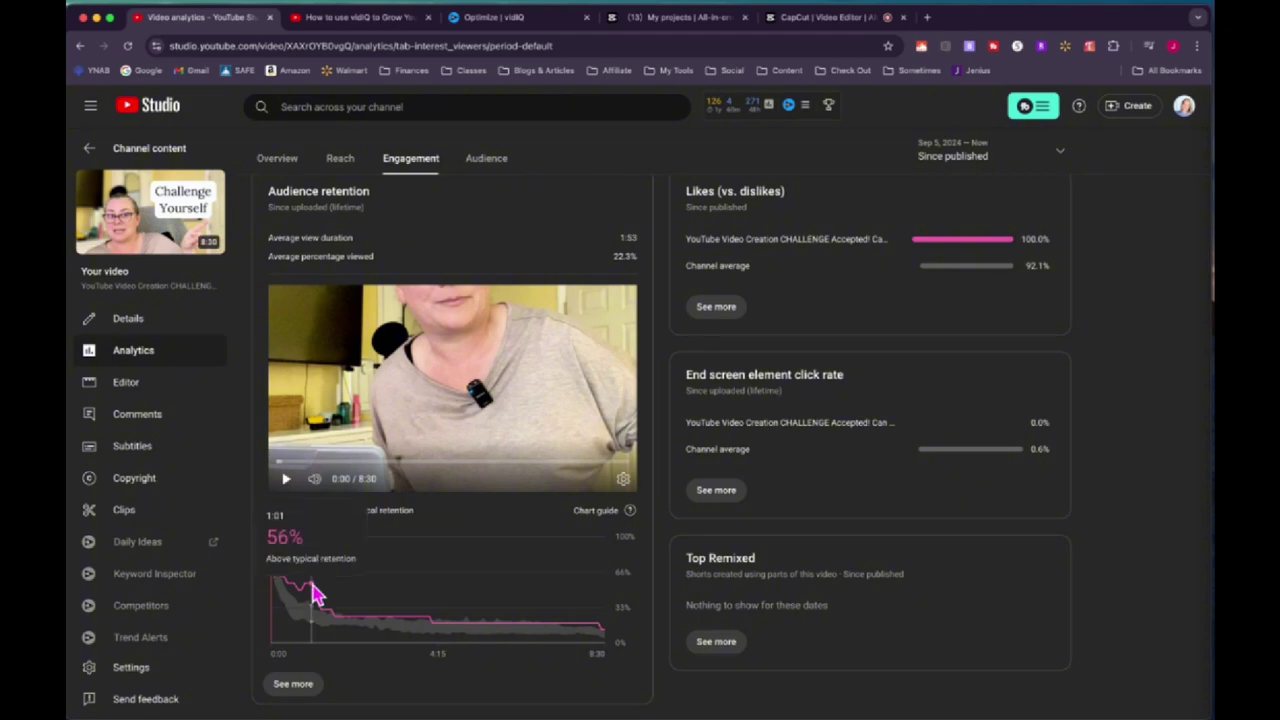
{"action": "scroll", "coordinate": [410, 470], "scroll_direction": "up", "scroll_amount": 5}
Return to Channel content and list the Shorts, led by "OMG it's working!!" with 441 views.
{"action": "left_click", "coordinate": [90, 150]}
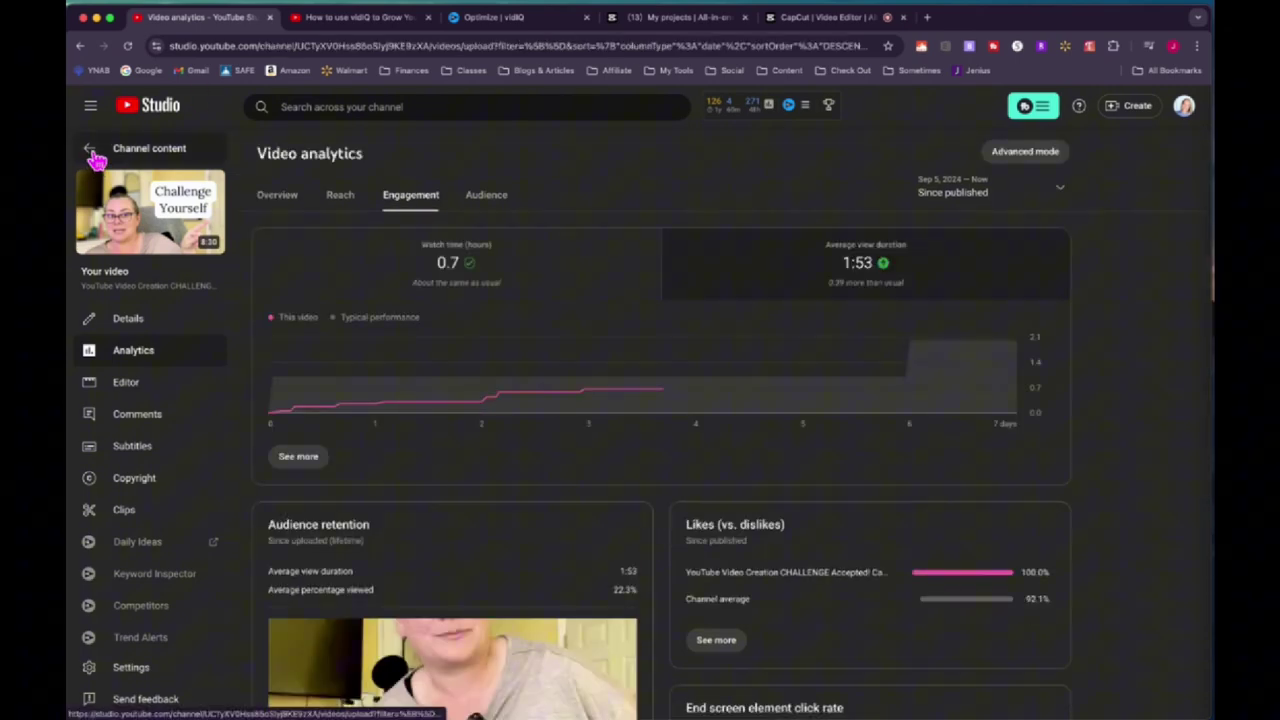
{"action": "left_click", "coordinate": [338, 193]}
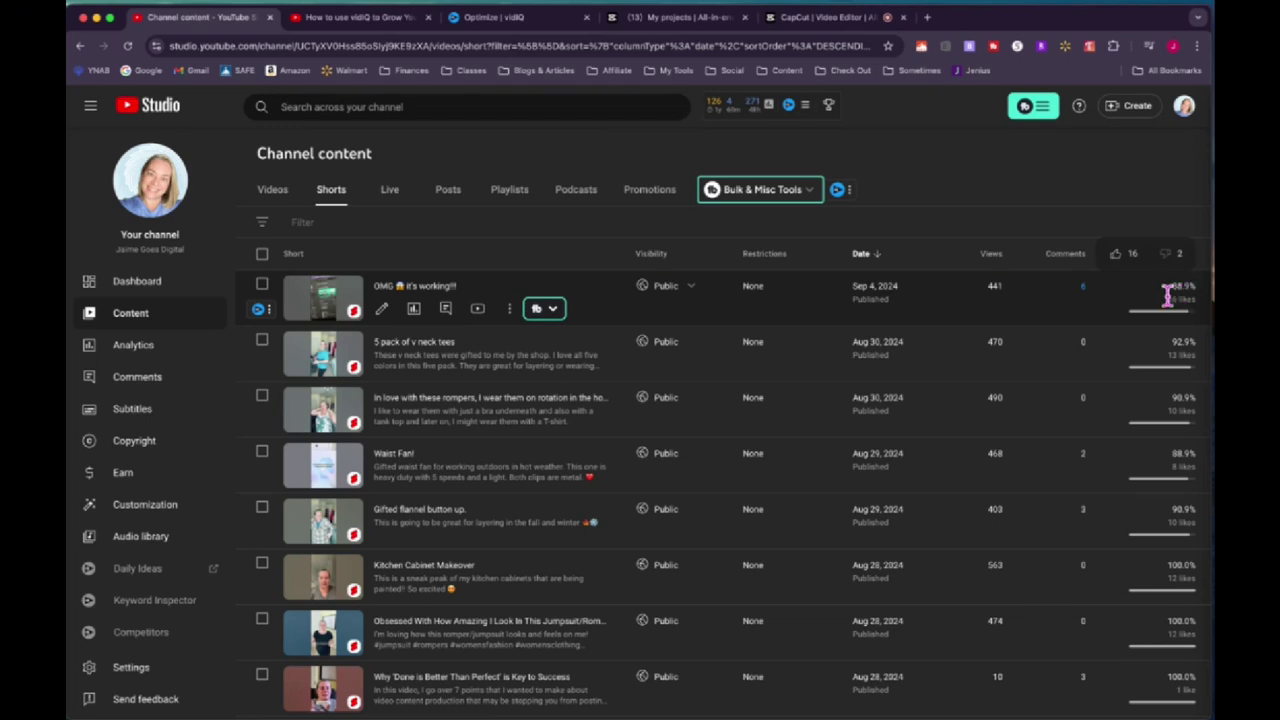
{"action": "left_click", "coordinate": [135, 283]}
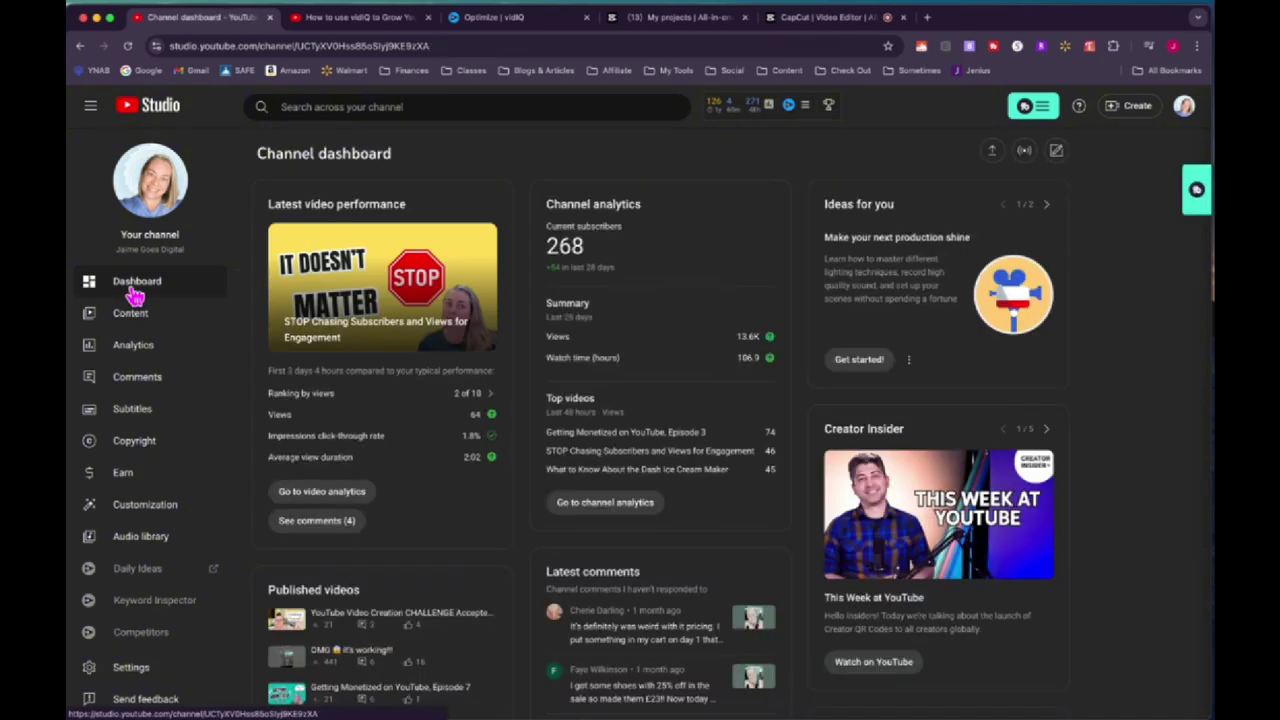
{"action": "left_click", "coordinate": [128, 320]}
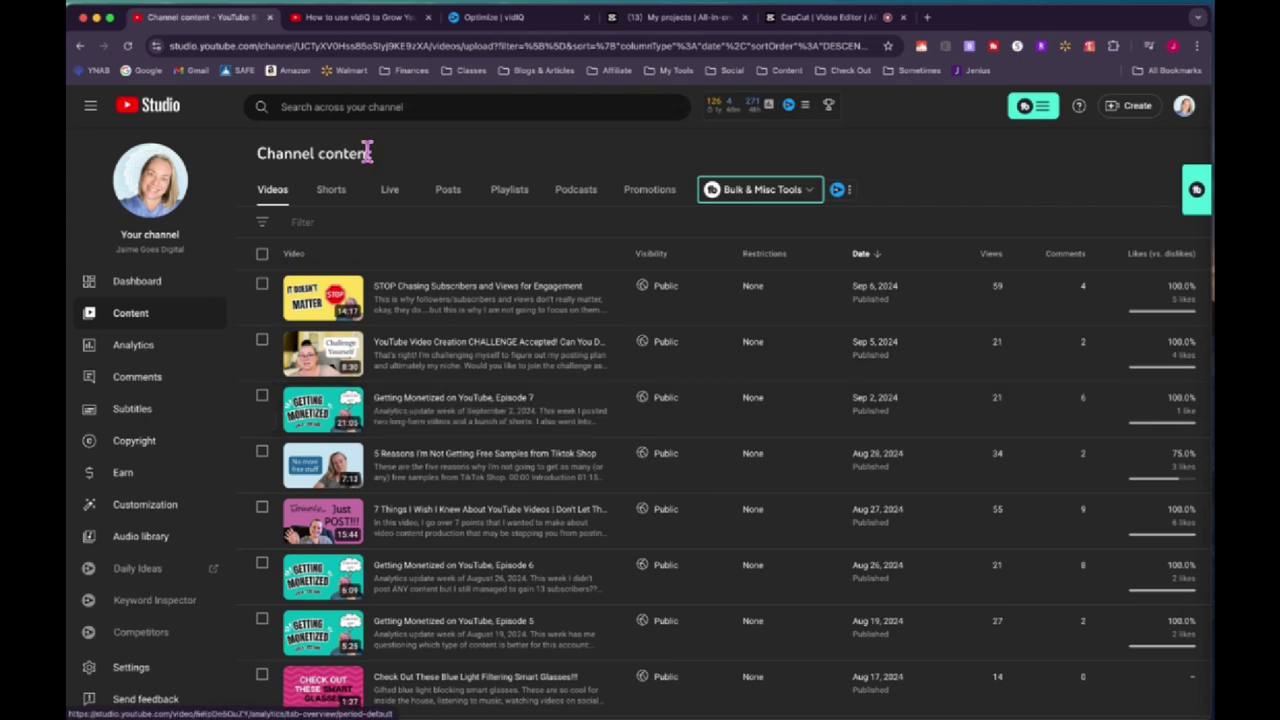
{"action": "left_click", "coordinate": [336, 191]}
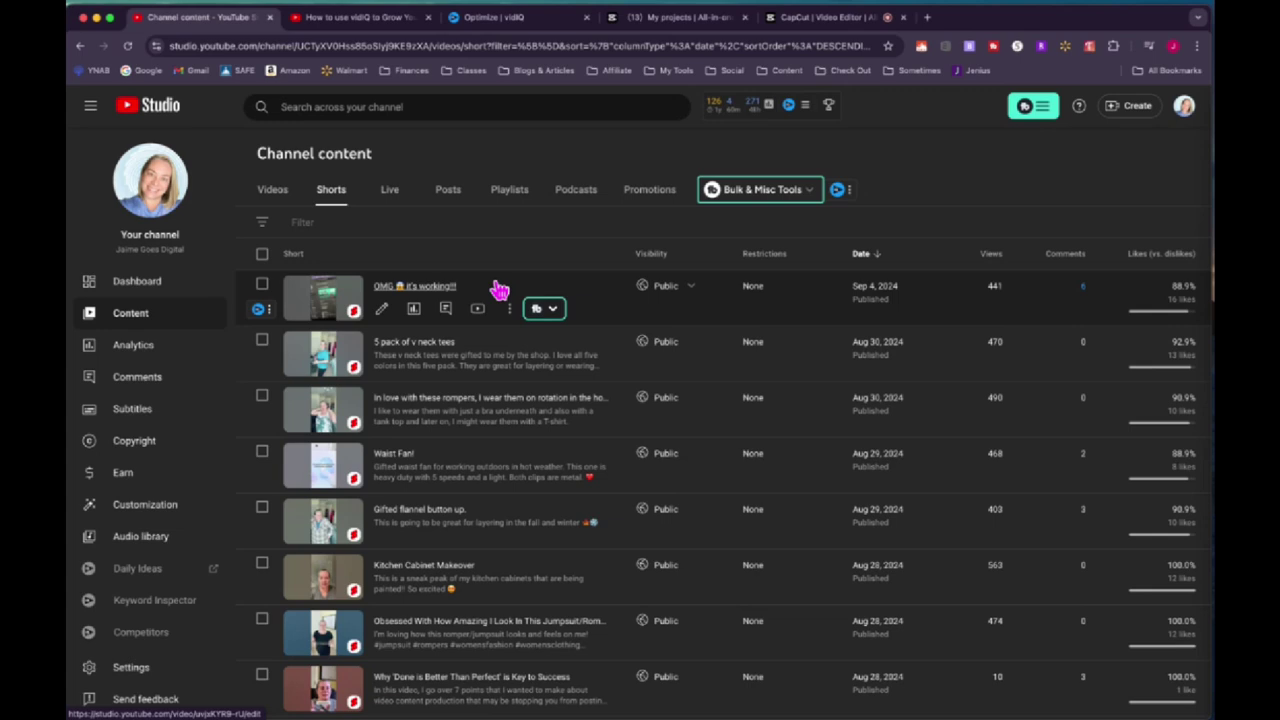
{"action": "left_click", "coordinate": [140, 283]}
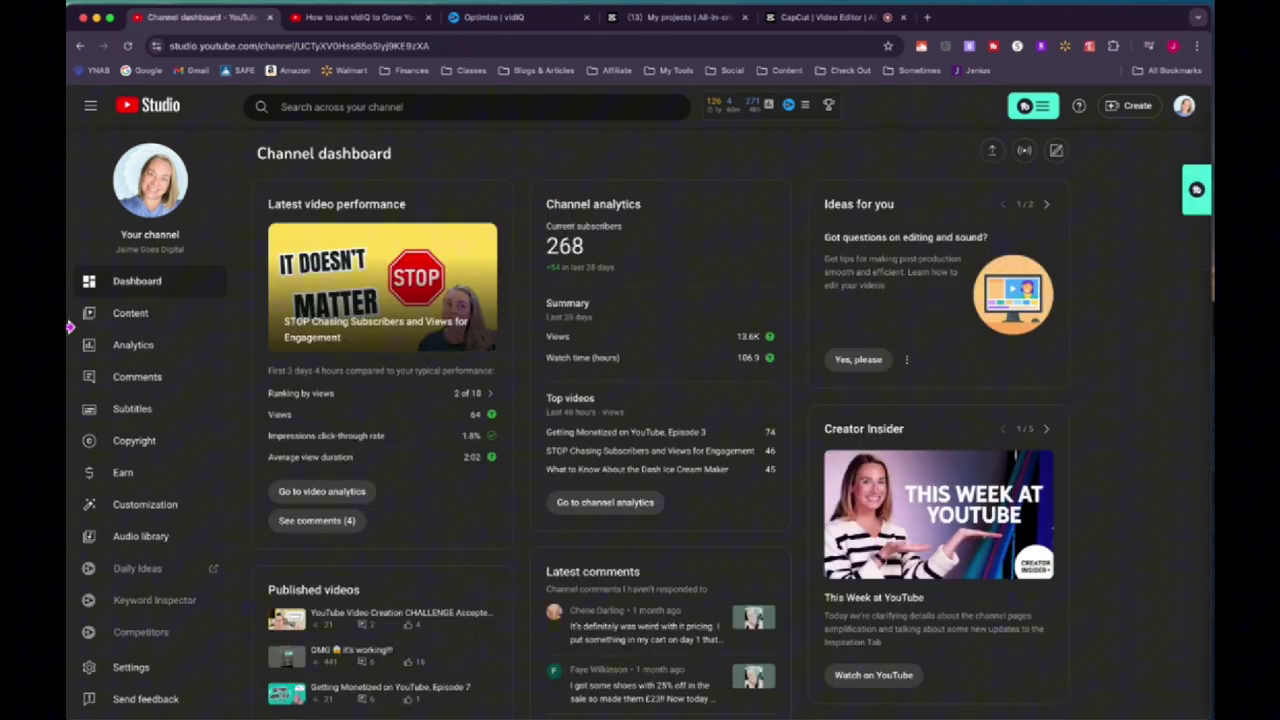